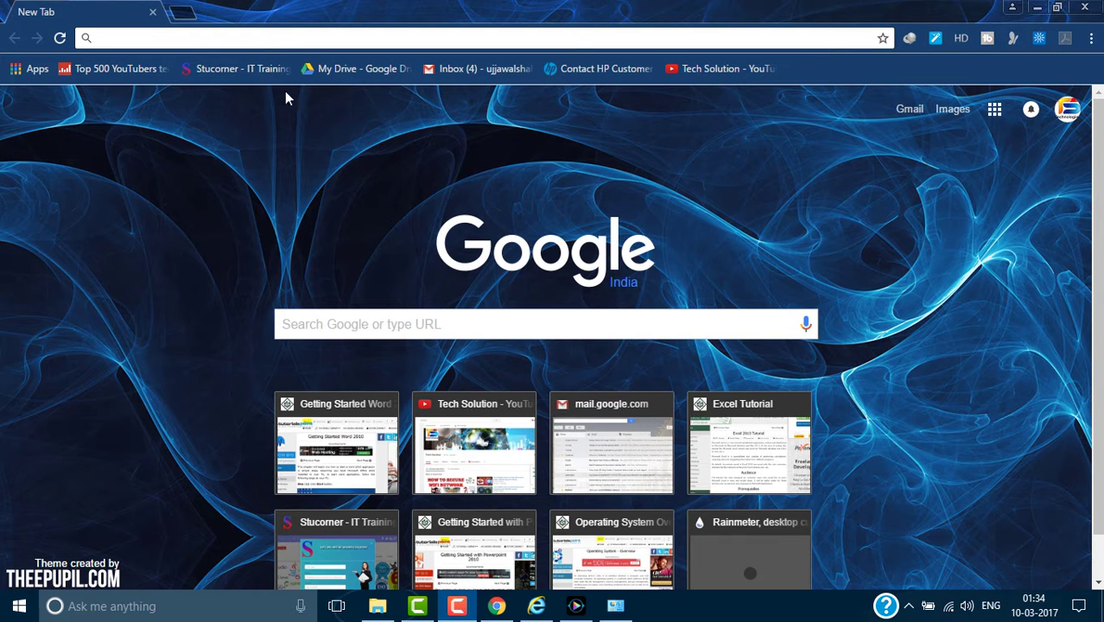
Enter 192.168.1.1 in Chrome's address bar, fixing a typo, to load JioFi Web Admin.
left_click(307, 38)
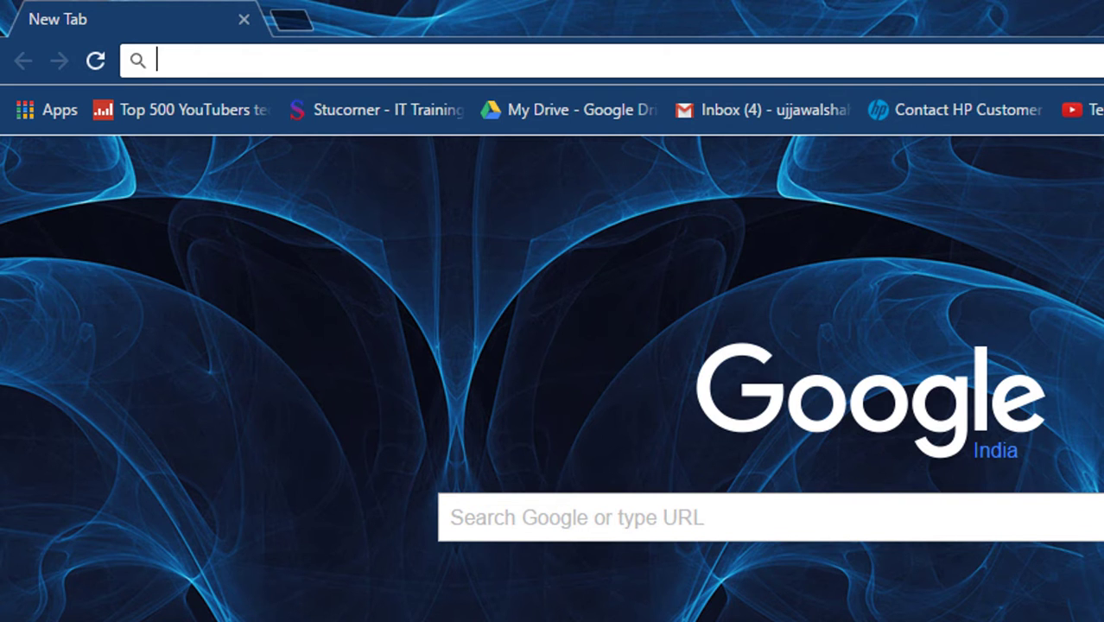
type("192")
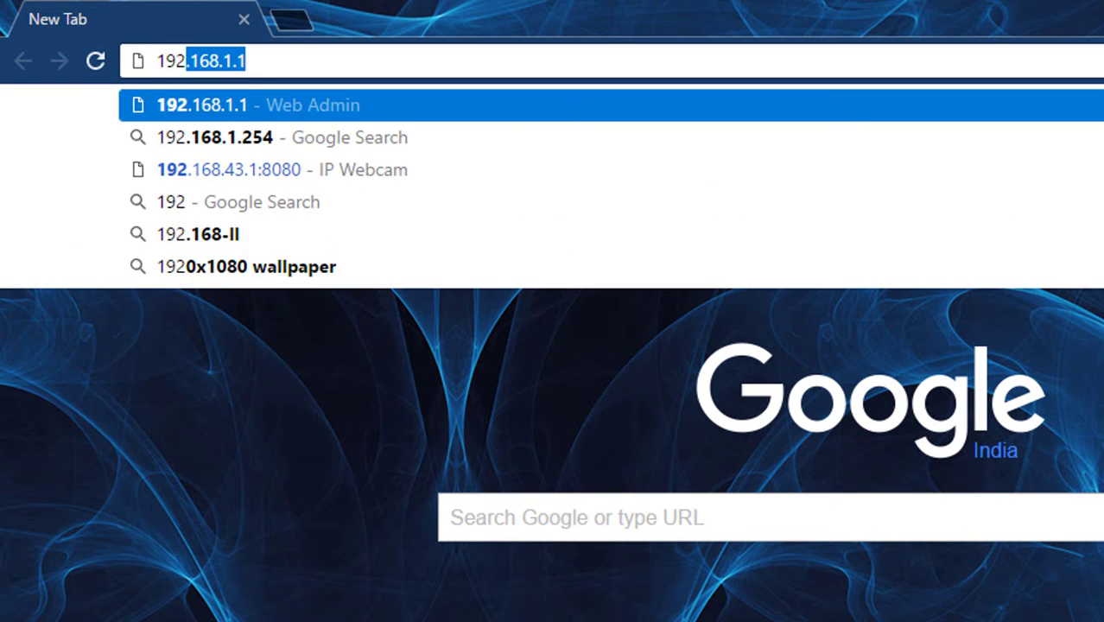
type(".168.")
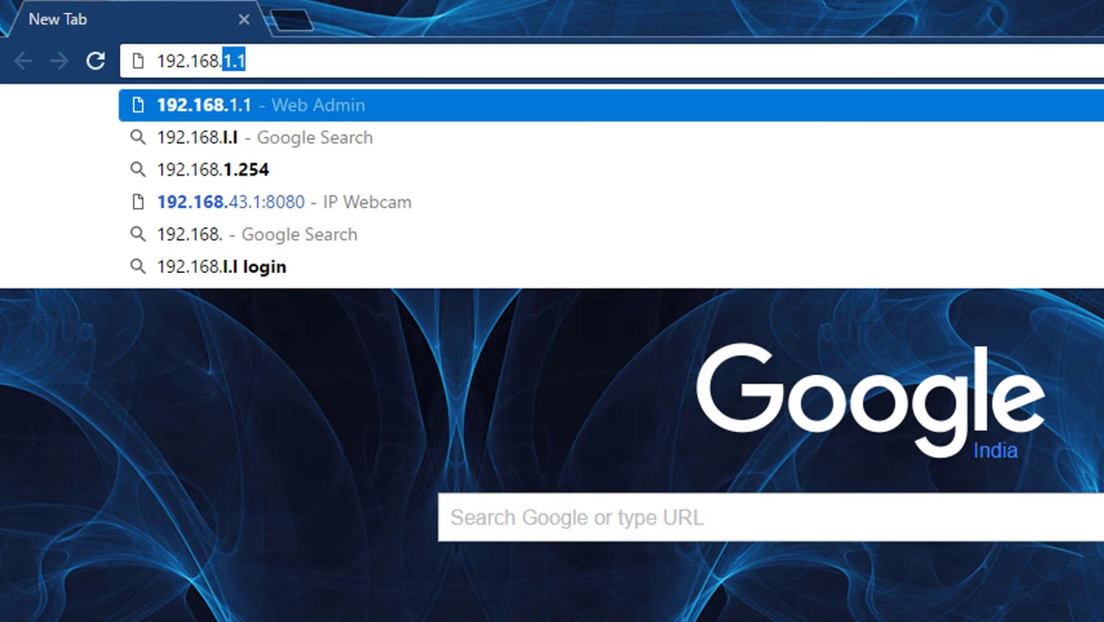
type("11")
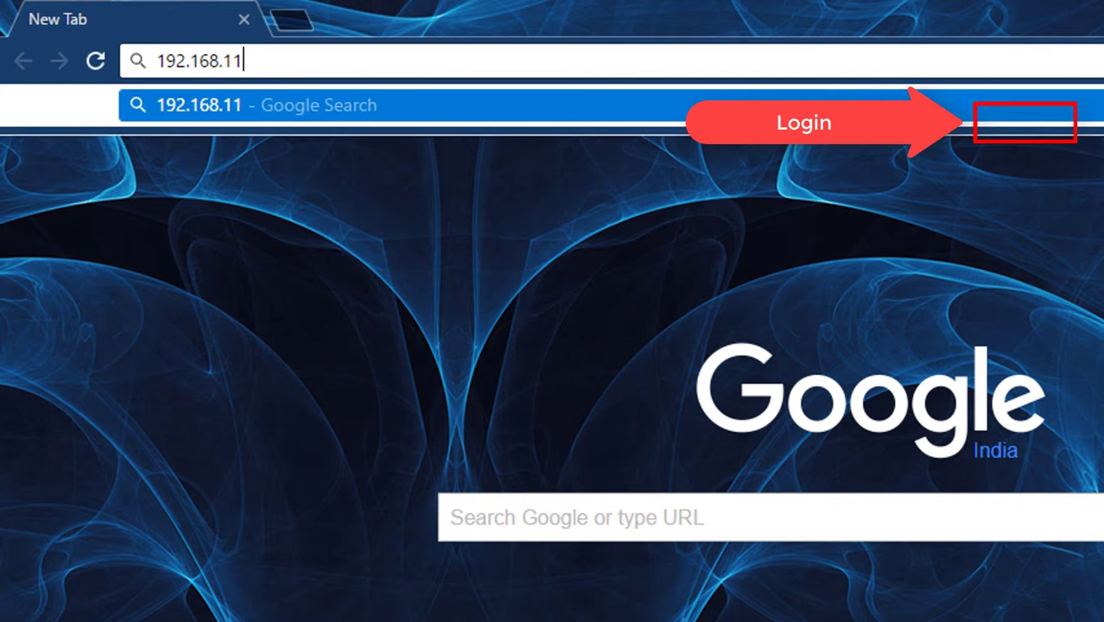
key("BackSpace")
type(".1")
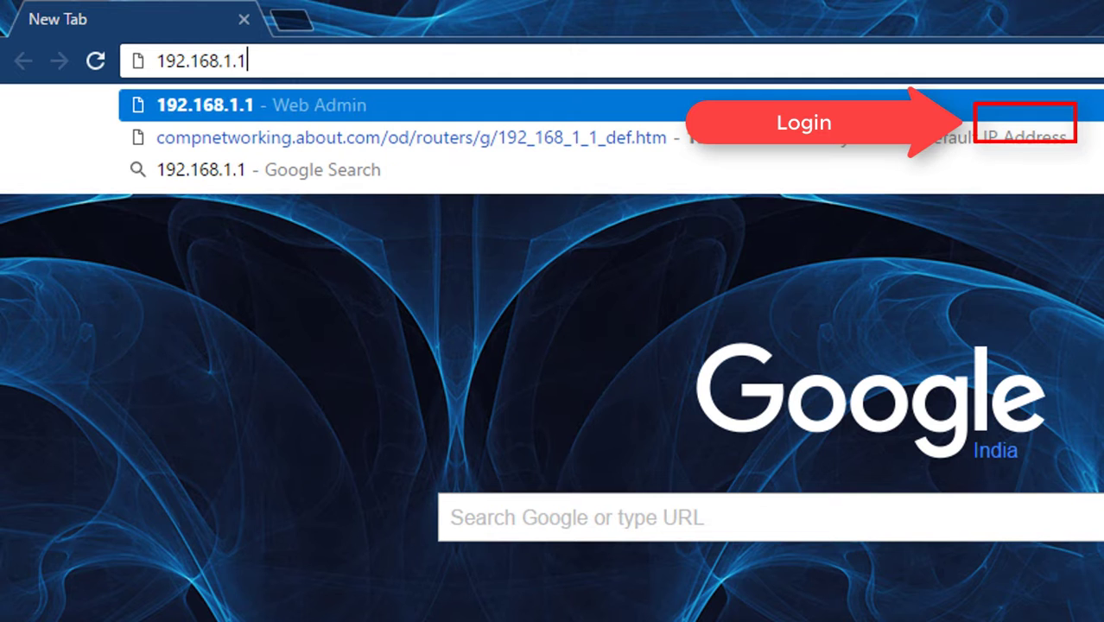
key("Return")
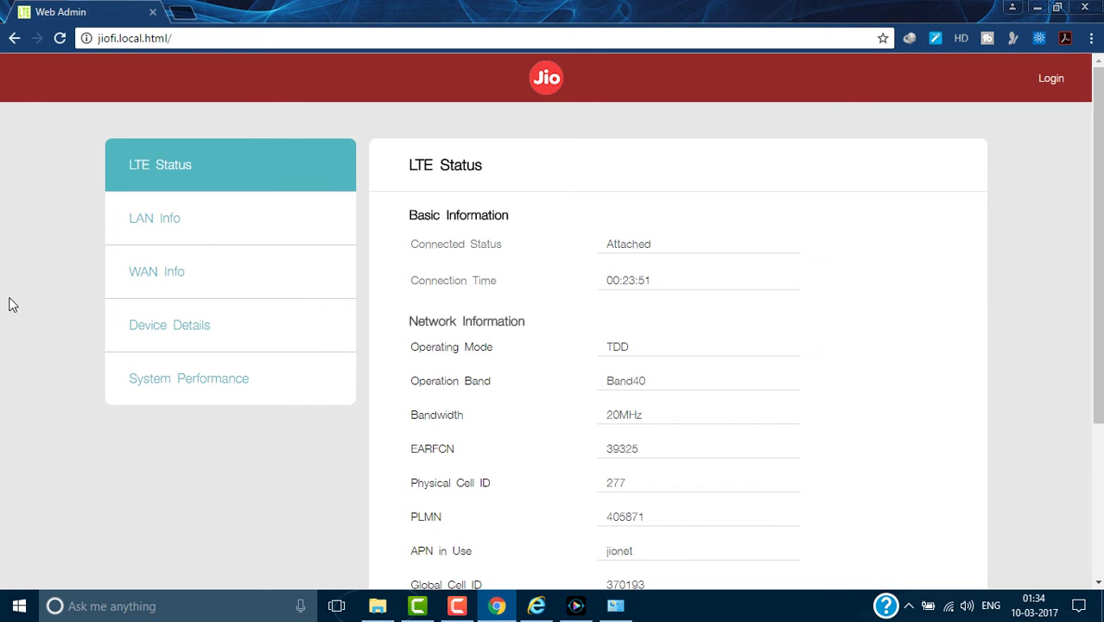
Submit the admin username and password to log in to the router.
scroll(1061, 324, "down", 3)
scroll(1055, 334, "up", 3)
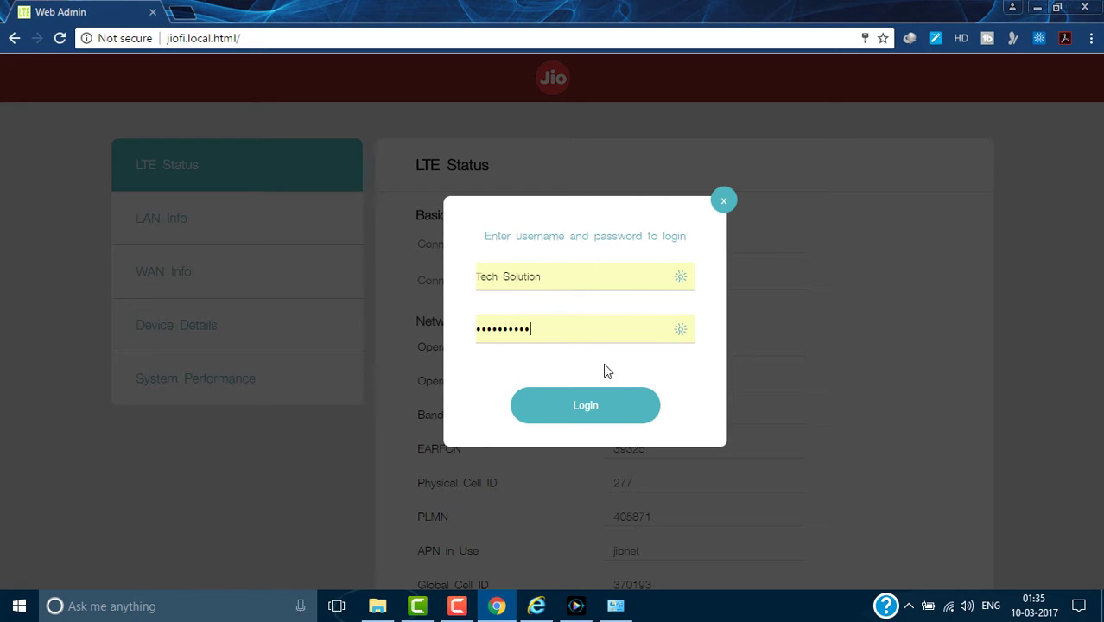
left_click(592, 408)
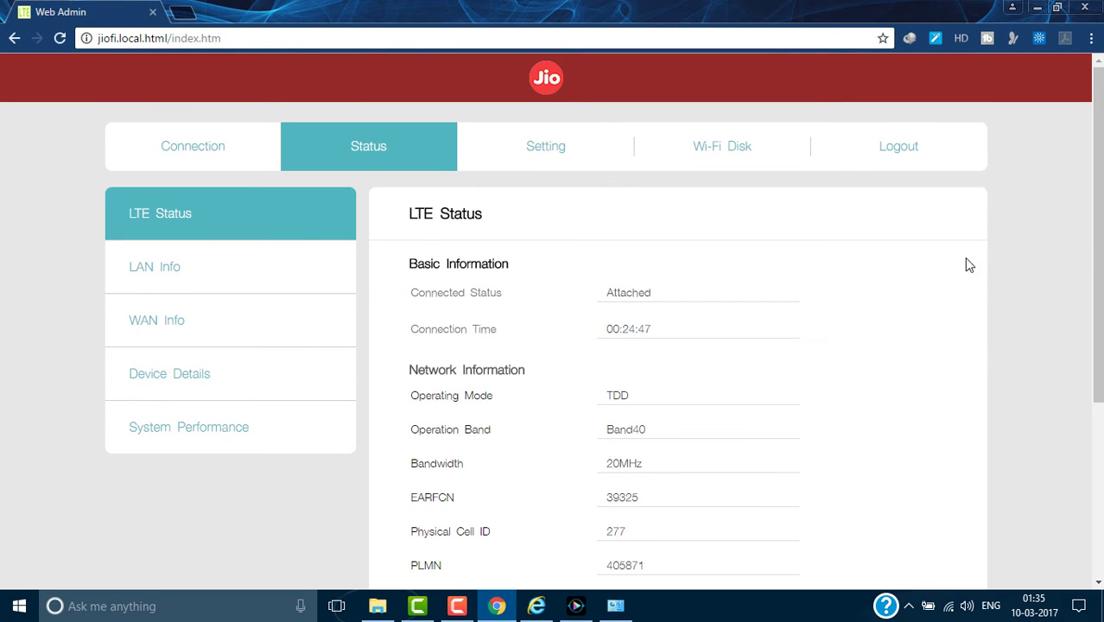
Open Setting, then the Network page showing Host IP Address 192.168.1.1.
left_click(550, 157)
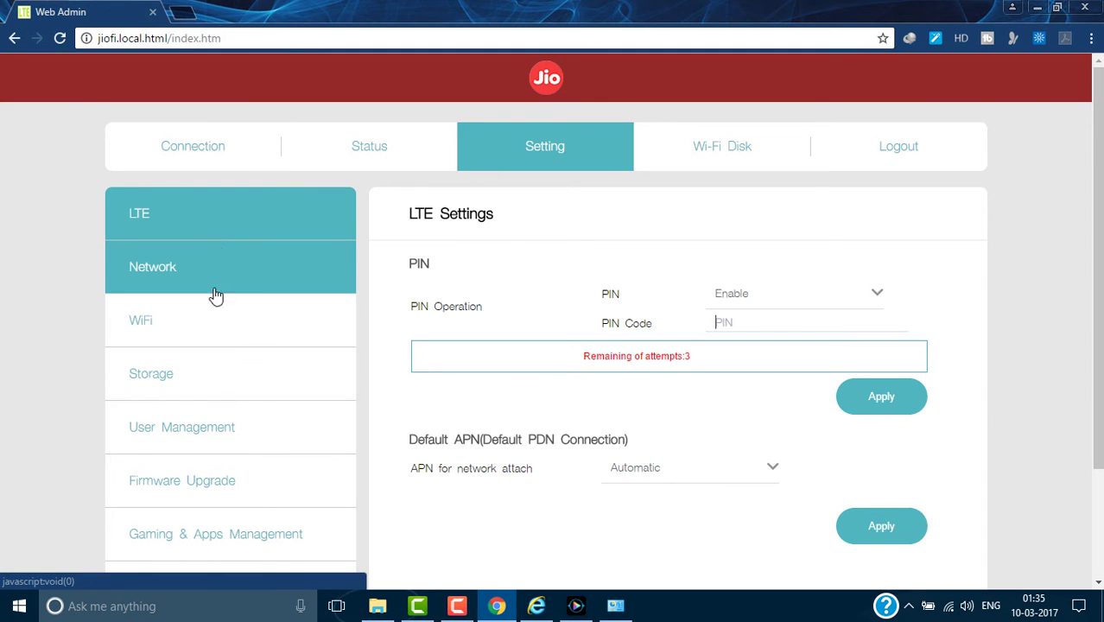
scroll(149, 466, "down", 1)
scroll(164, 492, "down", 2)
scroll(163, 273, "up", 2)
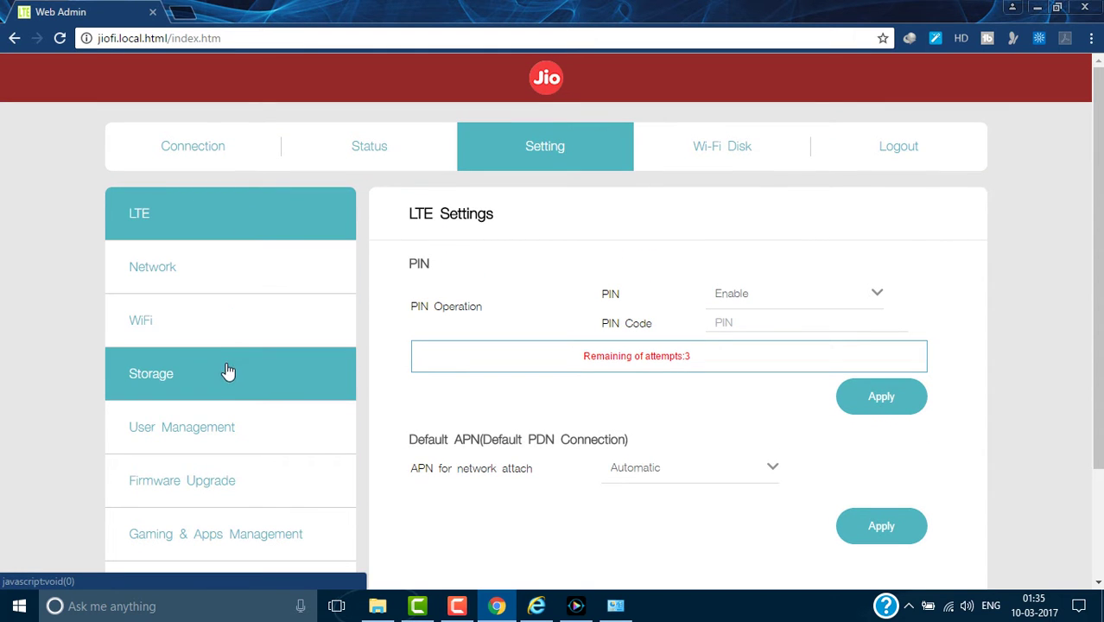
scroll(242, 444, "down", 1)
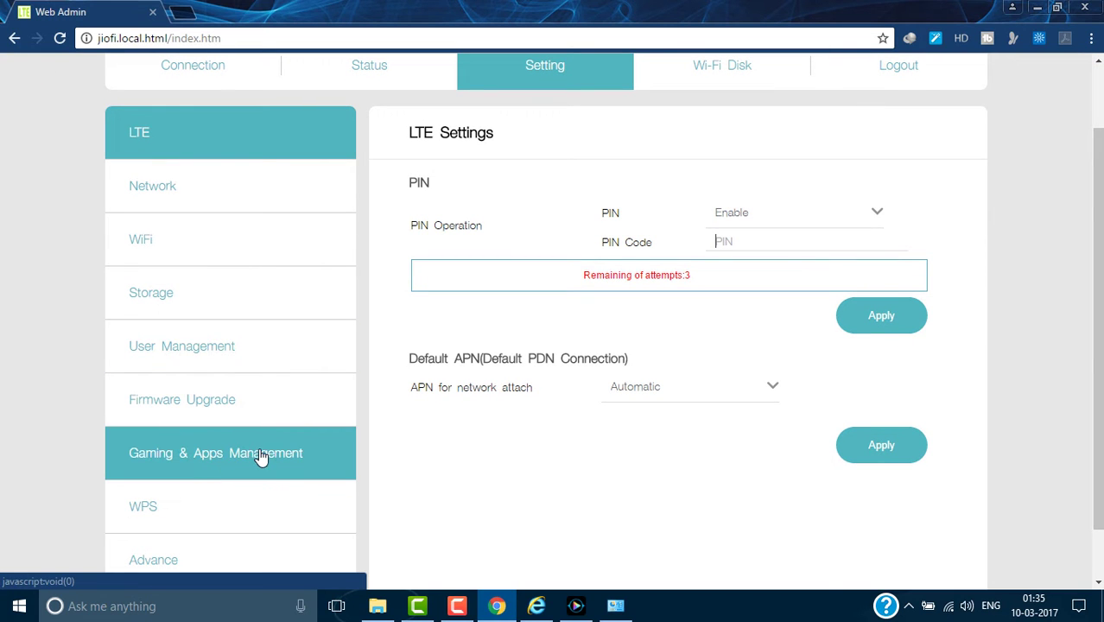
scroll(264, 473, "down", 1)
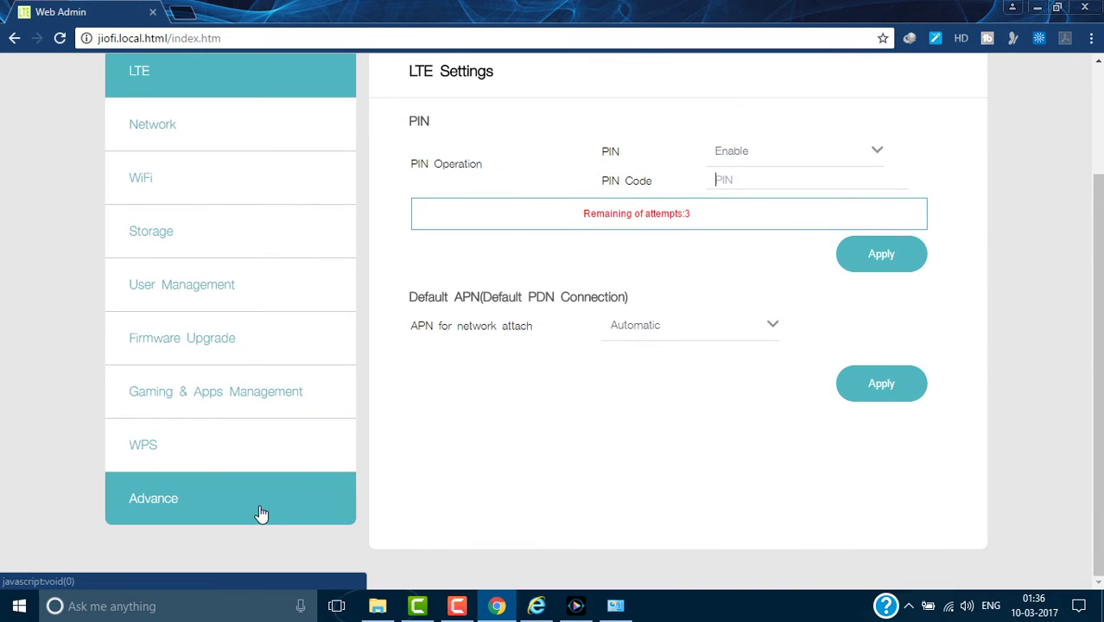
scroll(261, 514, "up", 2)
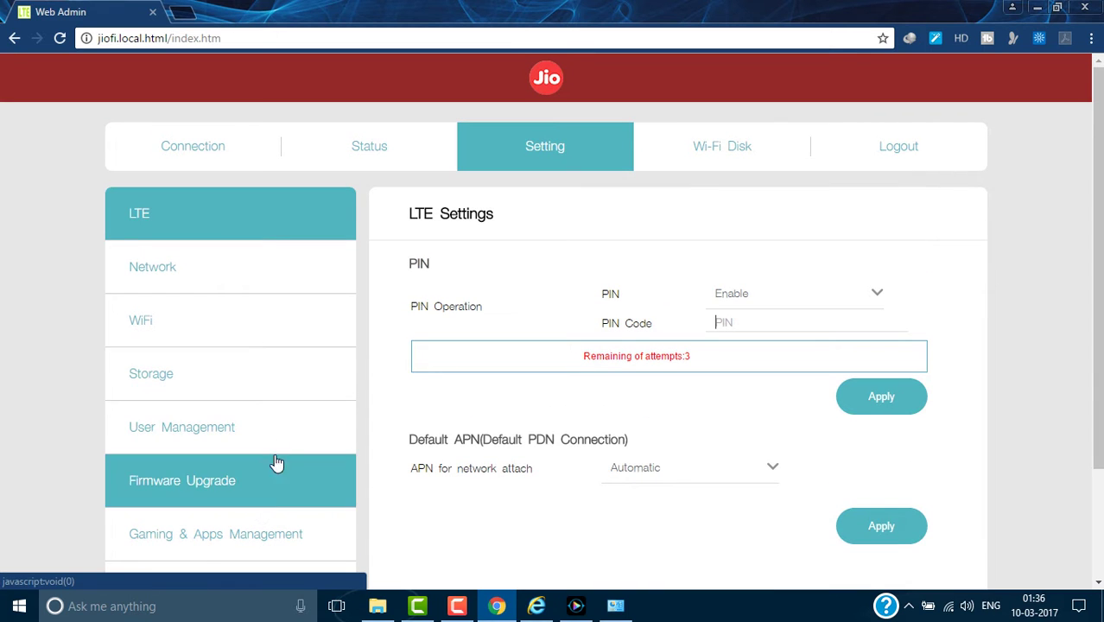
left_click(226, 270)
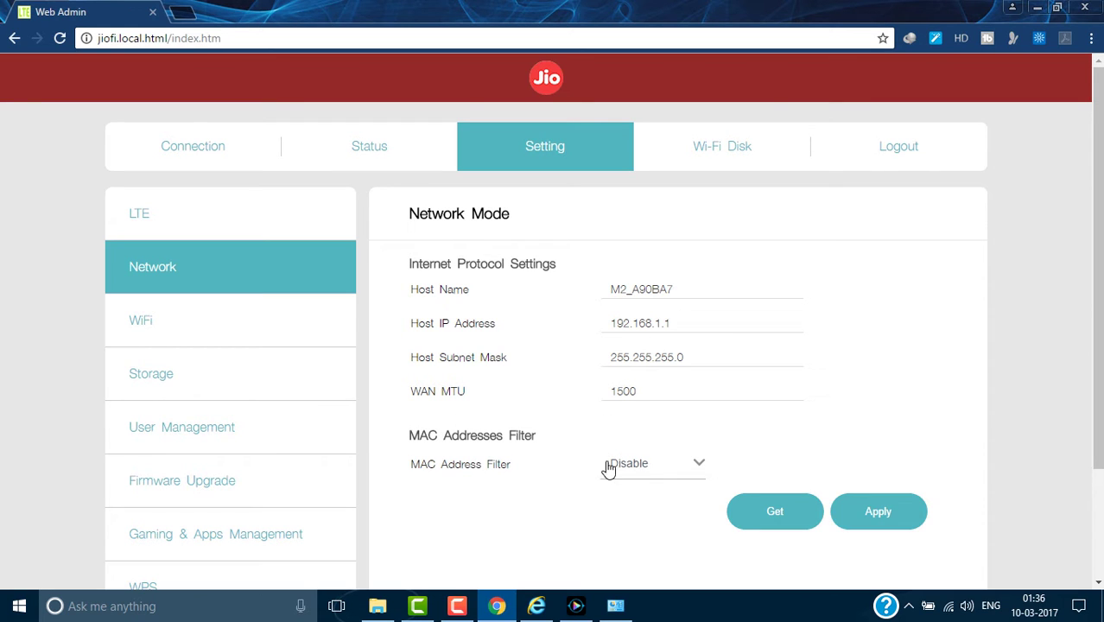
Keep MAC Address Filter on Disable and go to the WiFi settings page.
left_click(646, 473)
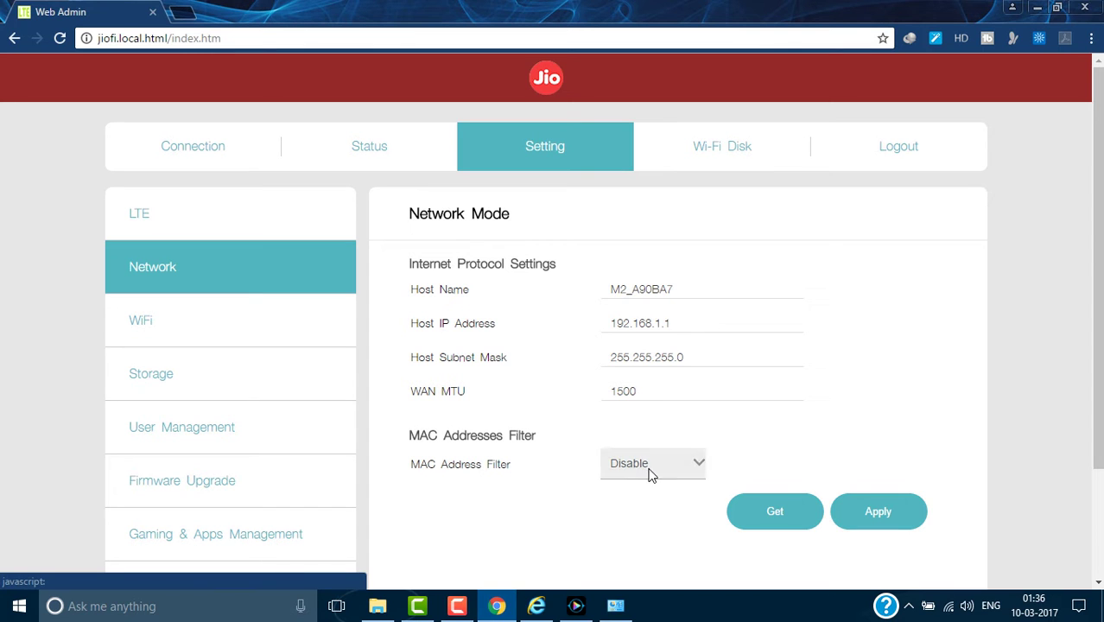
left_click(651, 473)
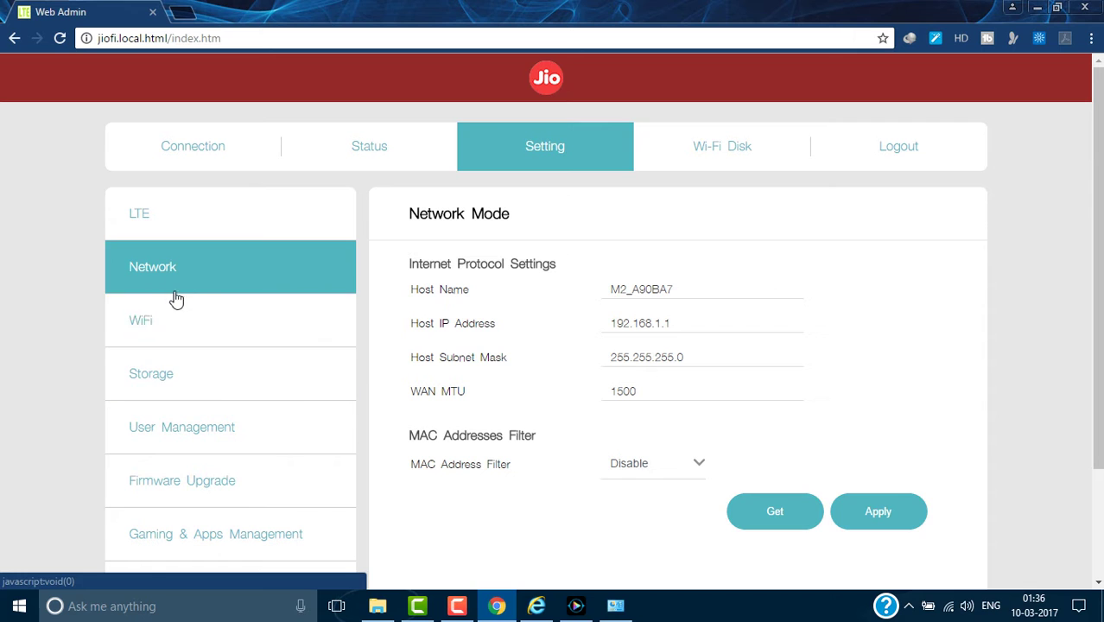
left_click(187, 321)
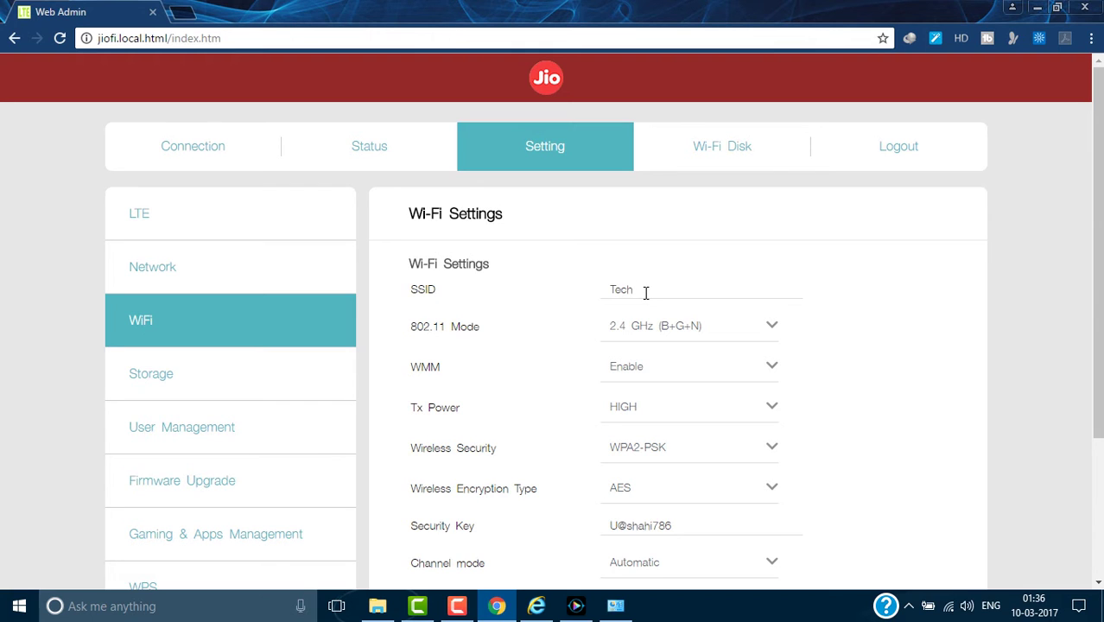
Replace the SSID Tech with the new Wi-Fi network name.
left_click(646, 292)
key("BackSpace")
key("BackSpace")
key("BackSpace")
key("BackSpace")
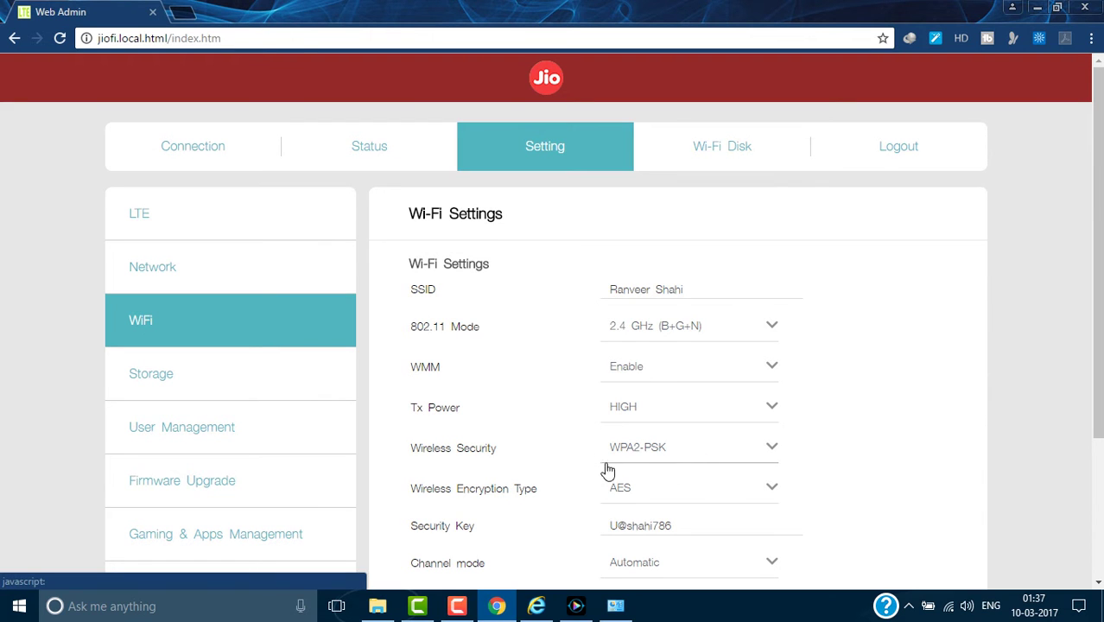
Keep WPA2-PSK security and change the security key's first character to T.
left_click(725, 455)
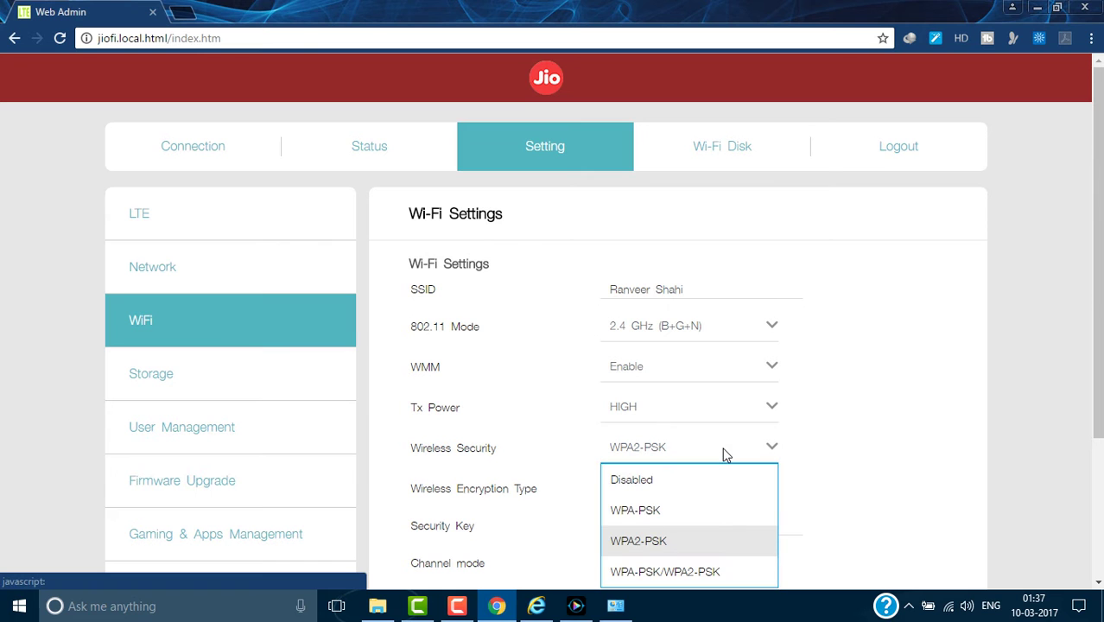
scroll(725, 455, "down", 2)
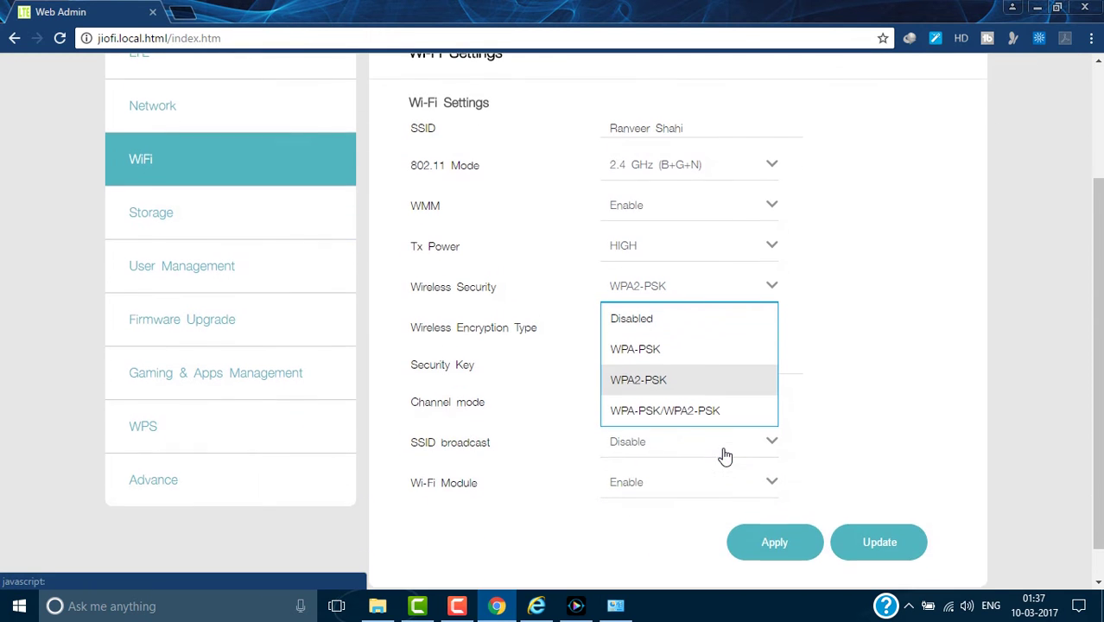
left_click(656, 381)
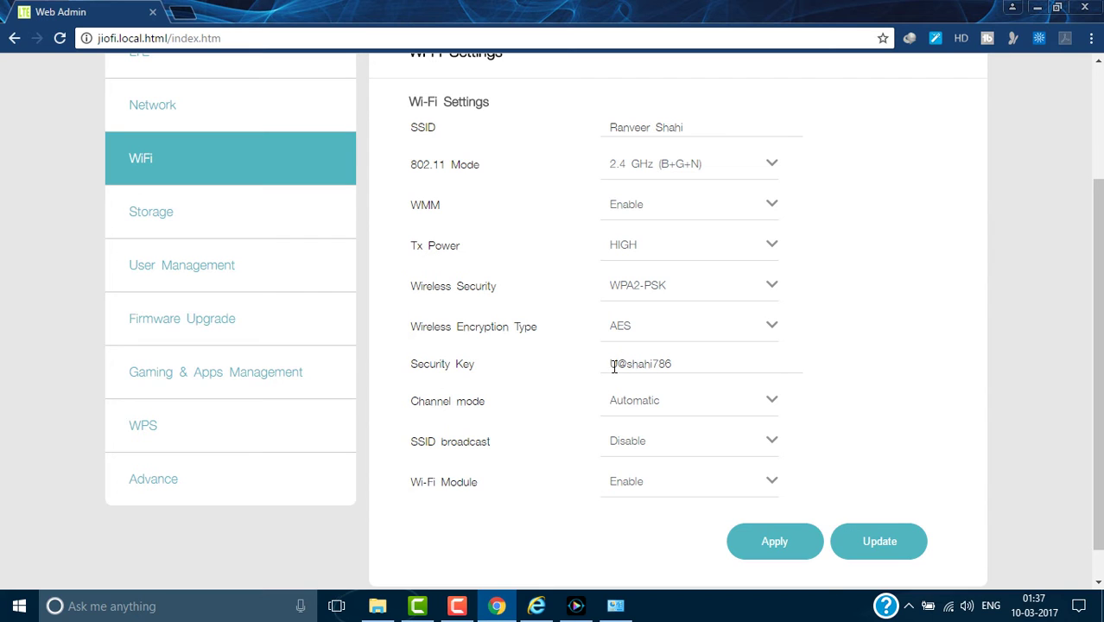
left_click(681, 365)
left_click_drag(617, 364, 609, 364)
type("T")
Set SSID broadcast to Enable, keep the Wi-Fi module enabled, and apply the settings.
left_click(652, 443)
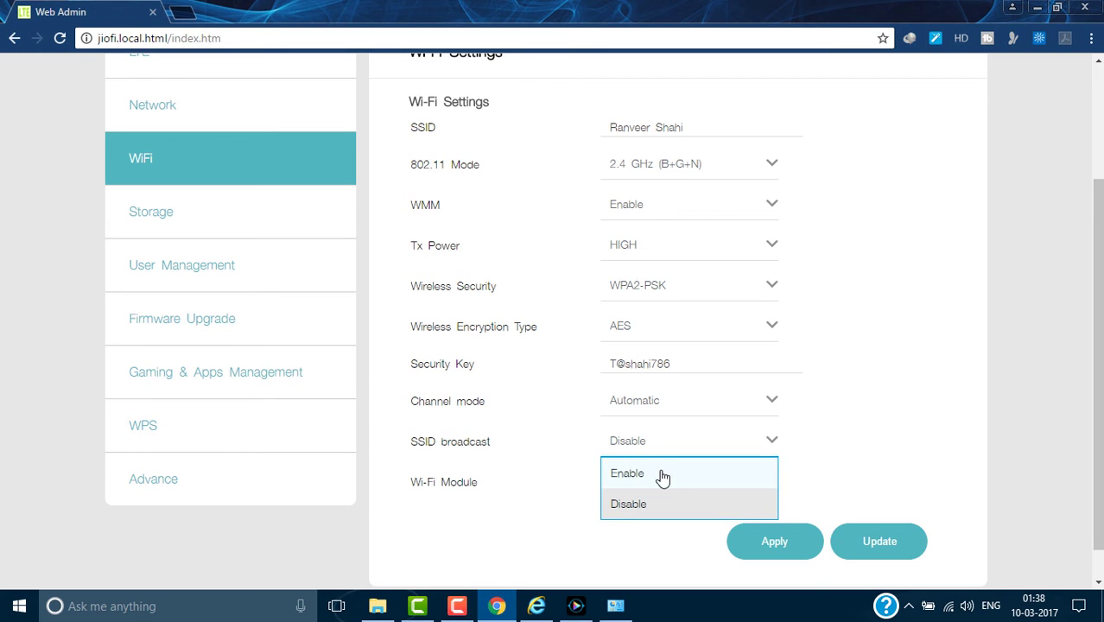
left_click(661, 475)
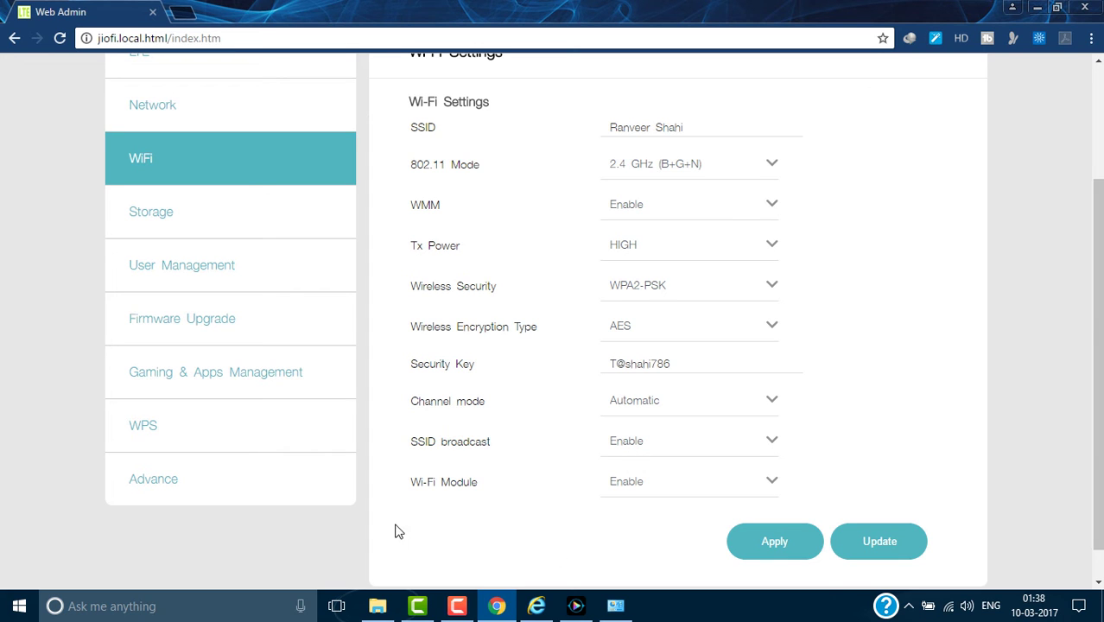
left_click(658, 492)
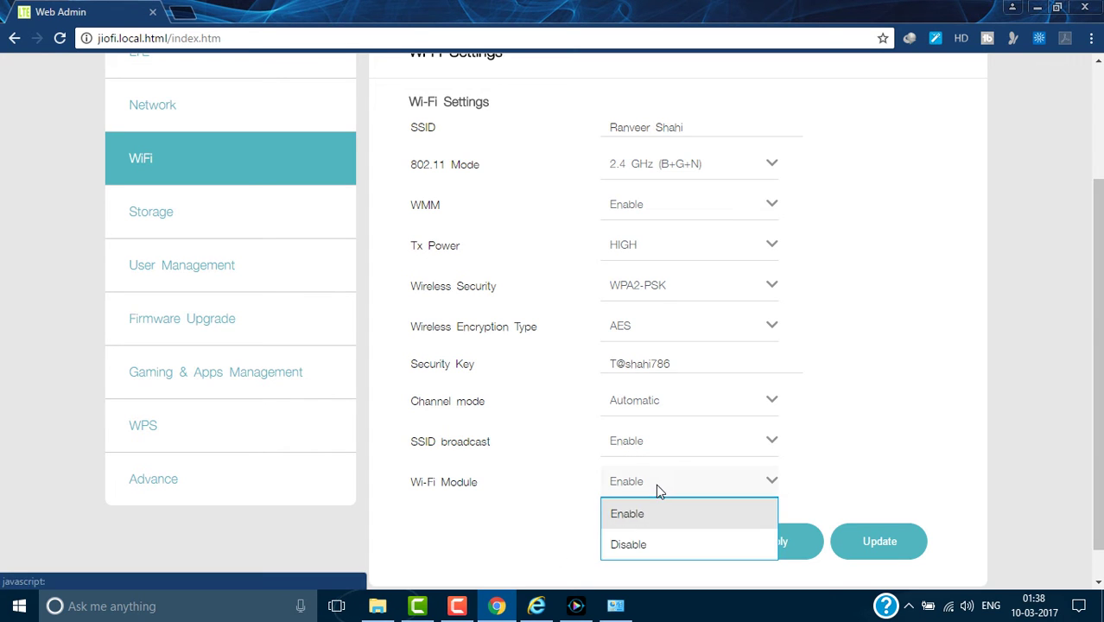
left_click(540, 497)
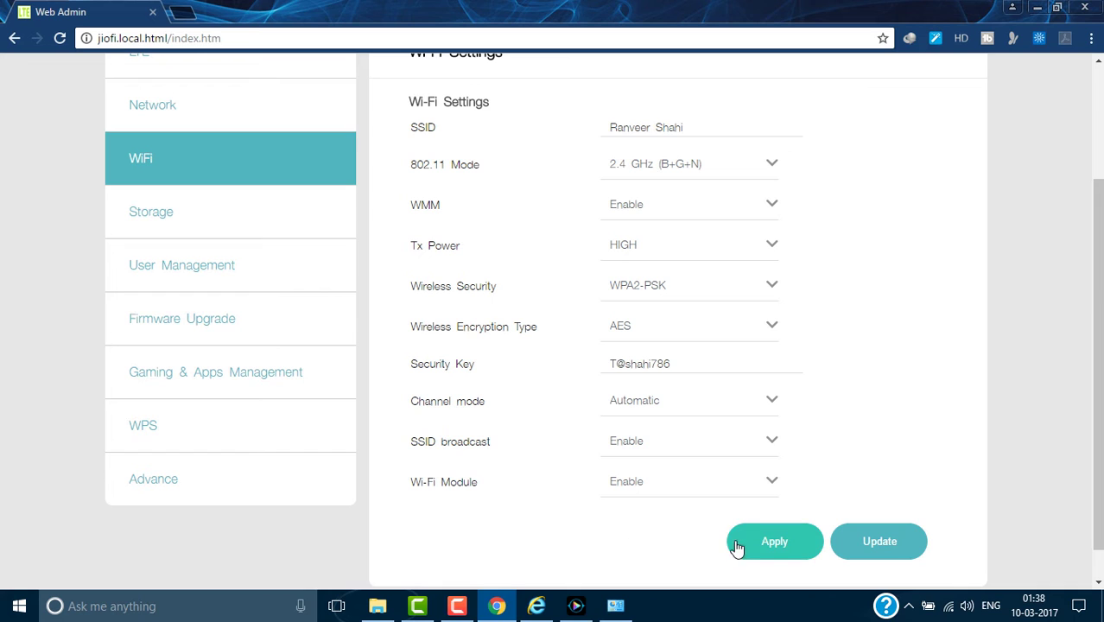
left_click(777, 542)
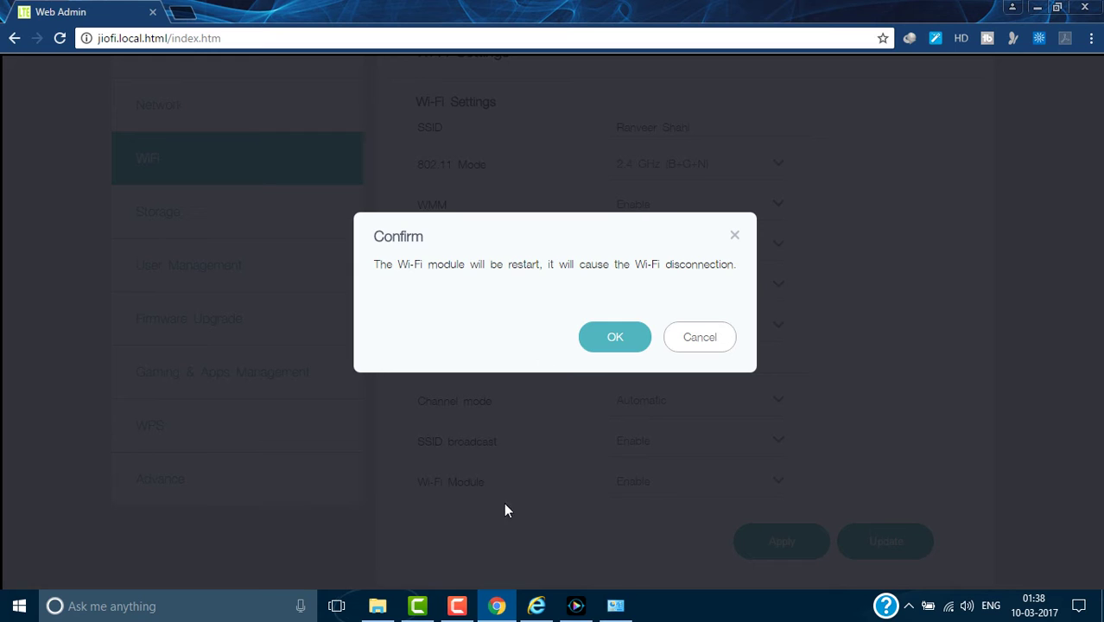
Confirm the Wi-Fi module restart with OK in the Confirm dialog.
left_click(458, 605)
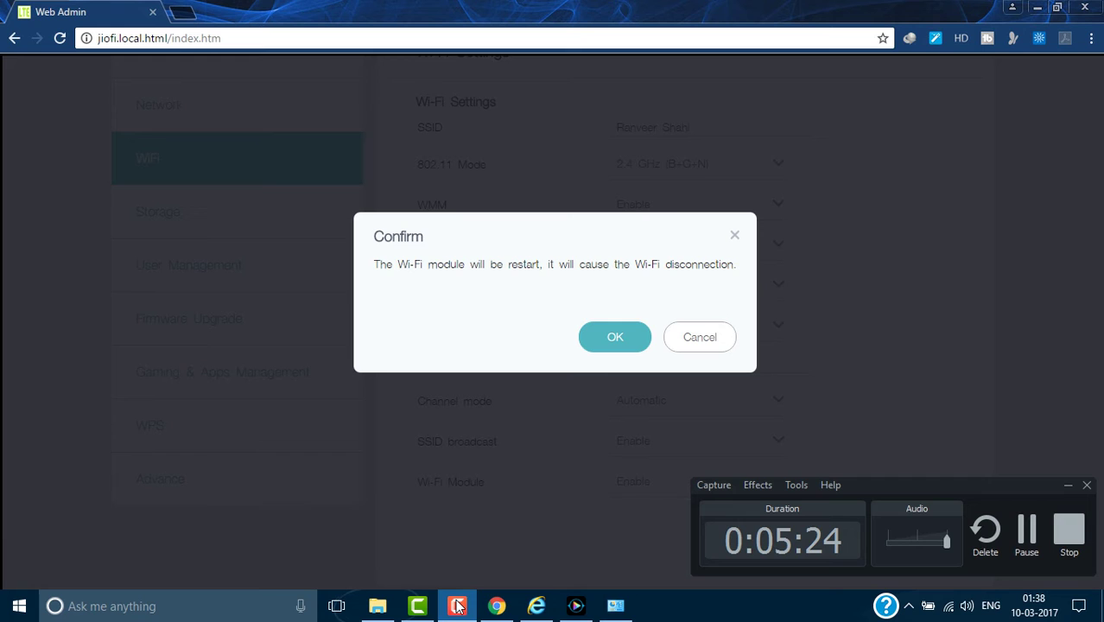
left_click(457, 605)
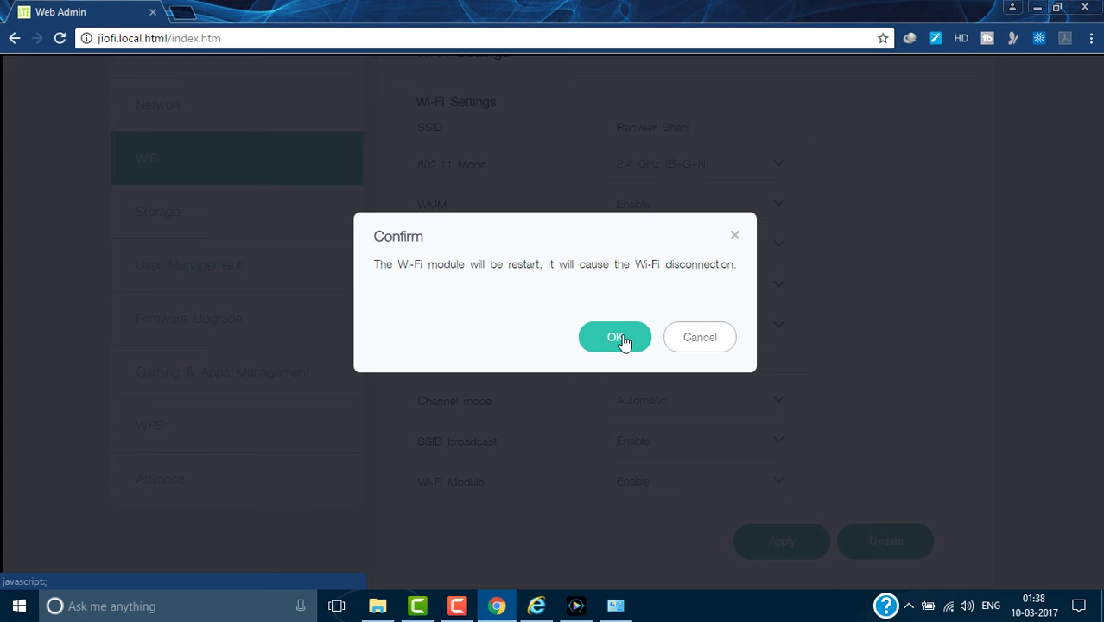
left_click(620, 337)
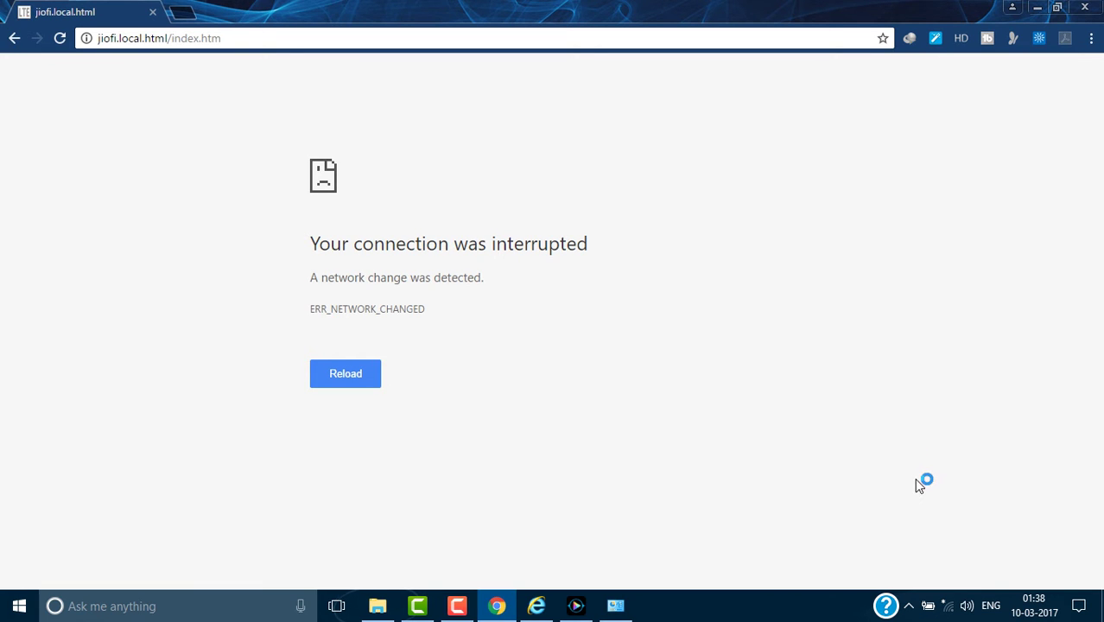
Connect the PC to the renamed Wi-Fi network using the new security key.
left_click(948, 606)
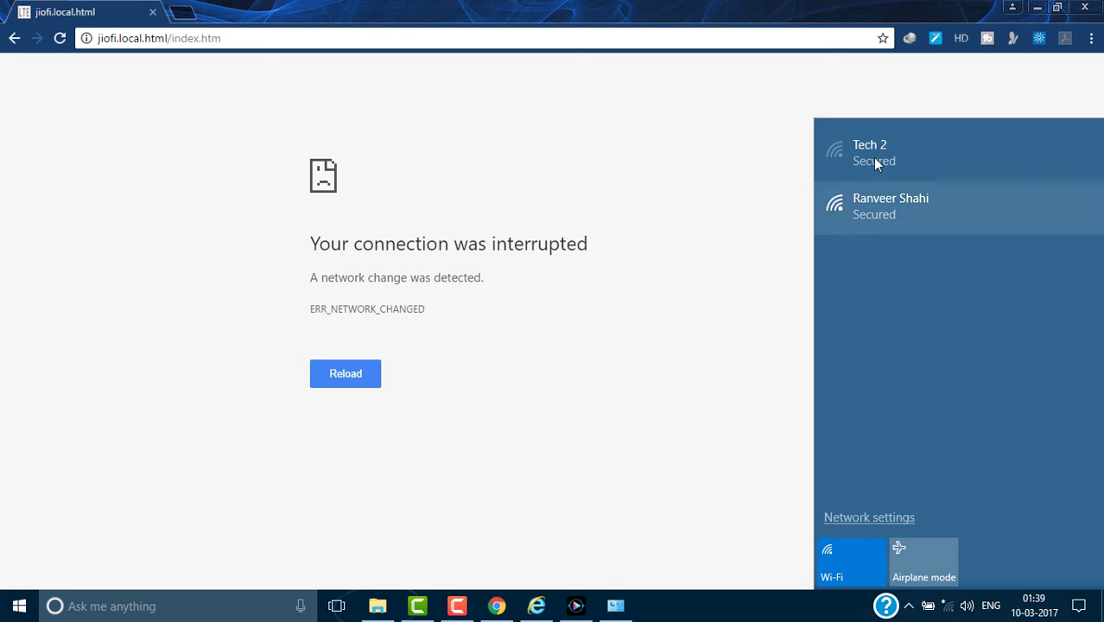
left_click(910, 219)
left_click(1048, 270)
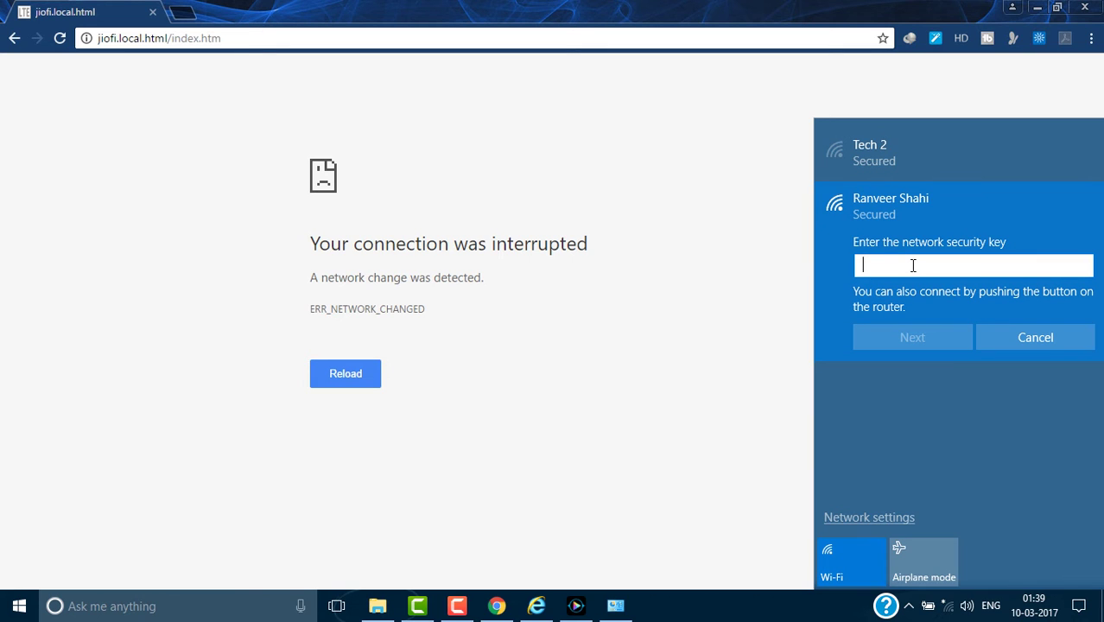
type("••")
key("BackSpace")
type("•••••••••")
left_click(926, 345)
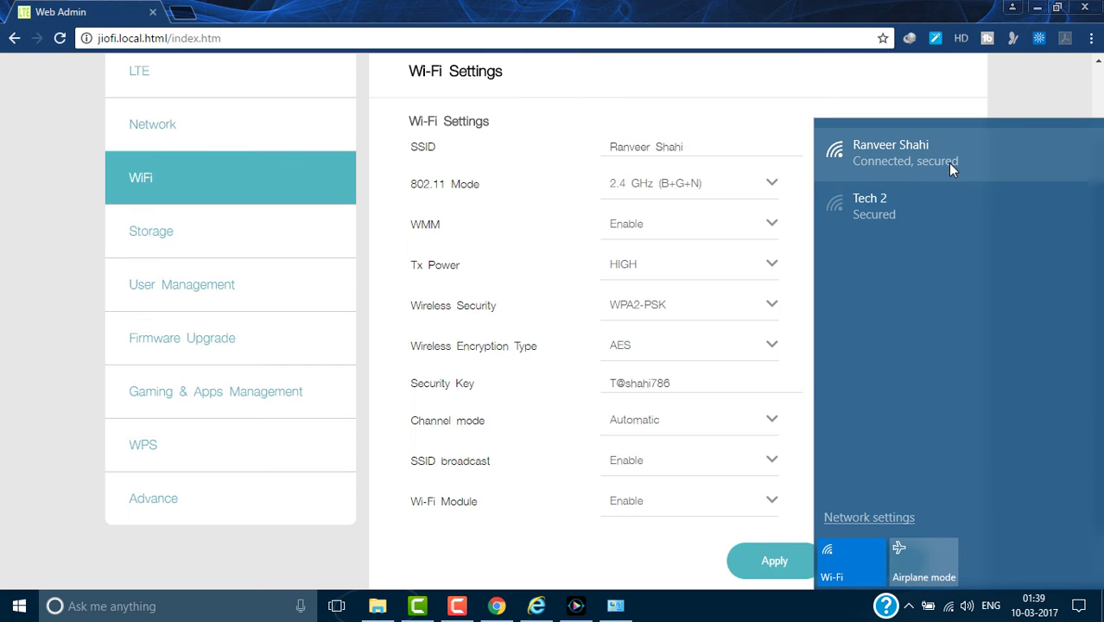
Open Storage settings, leaving Storage Account on Disable and Storage Mode on WiFi Storage.
left_click(974, 102)
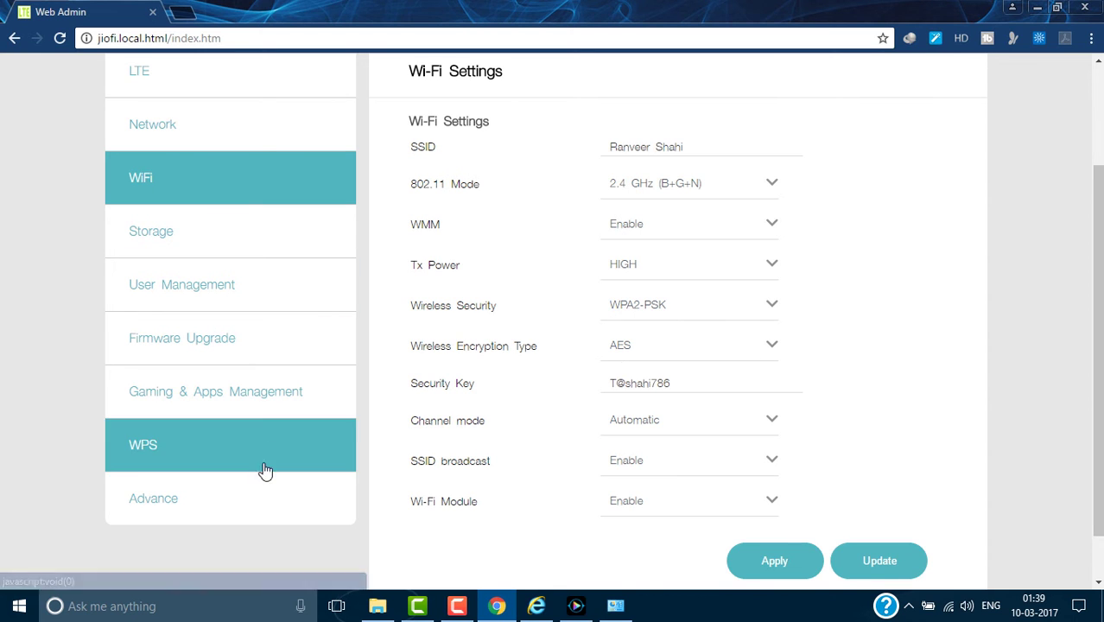
left_click(188, 242)
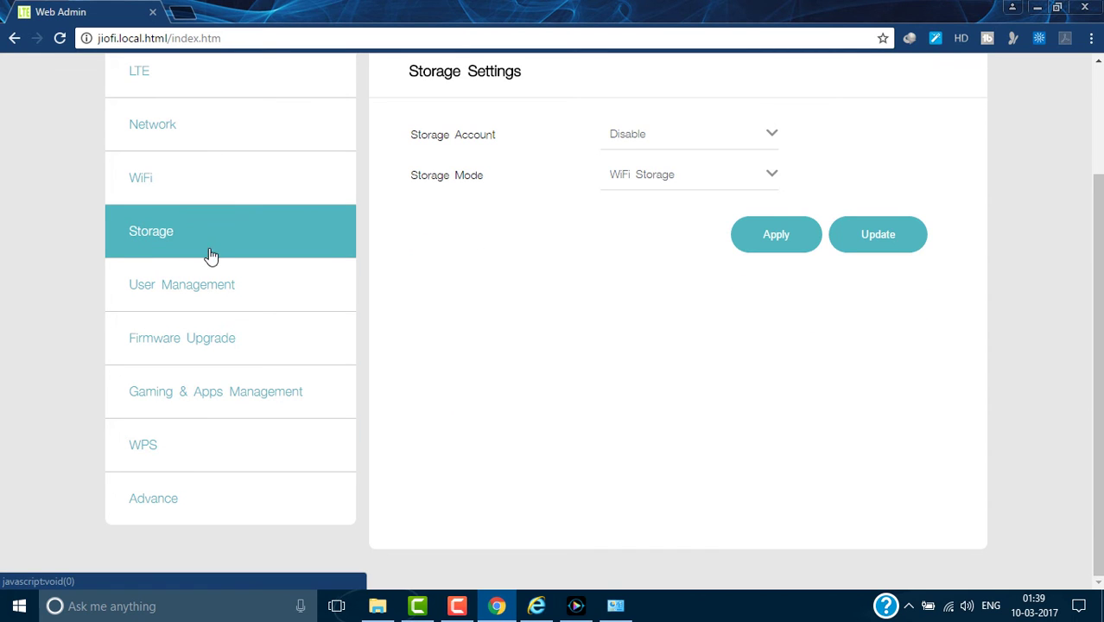
left_click(642, 133)
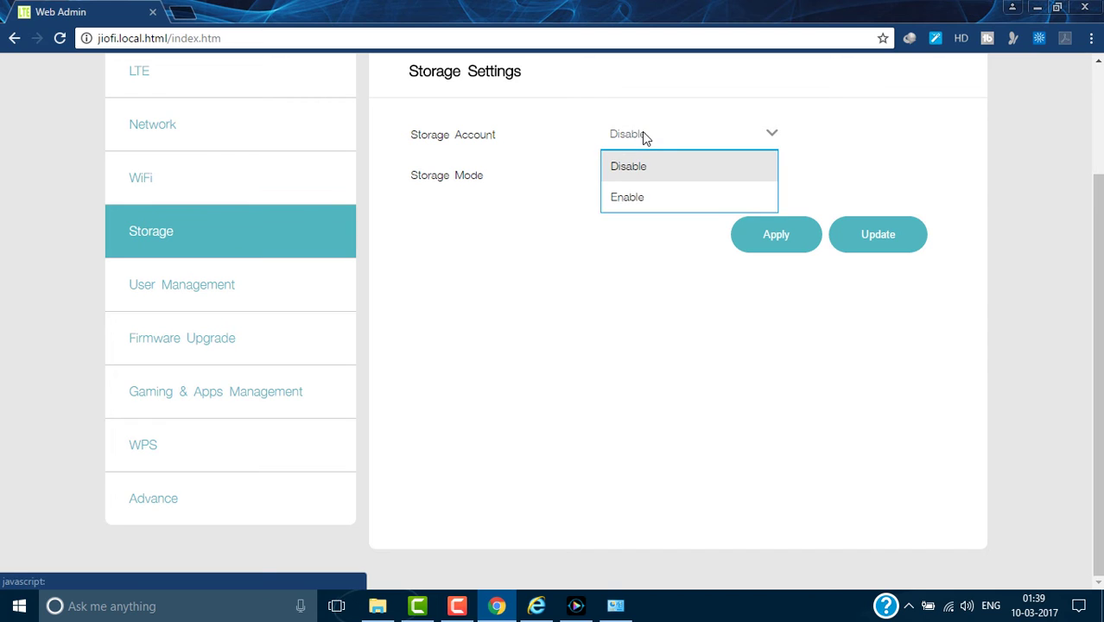
left_click(430, 193)
left_click(656, 179)
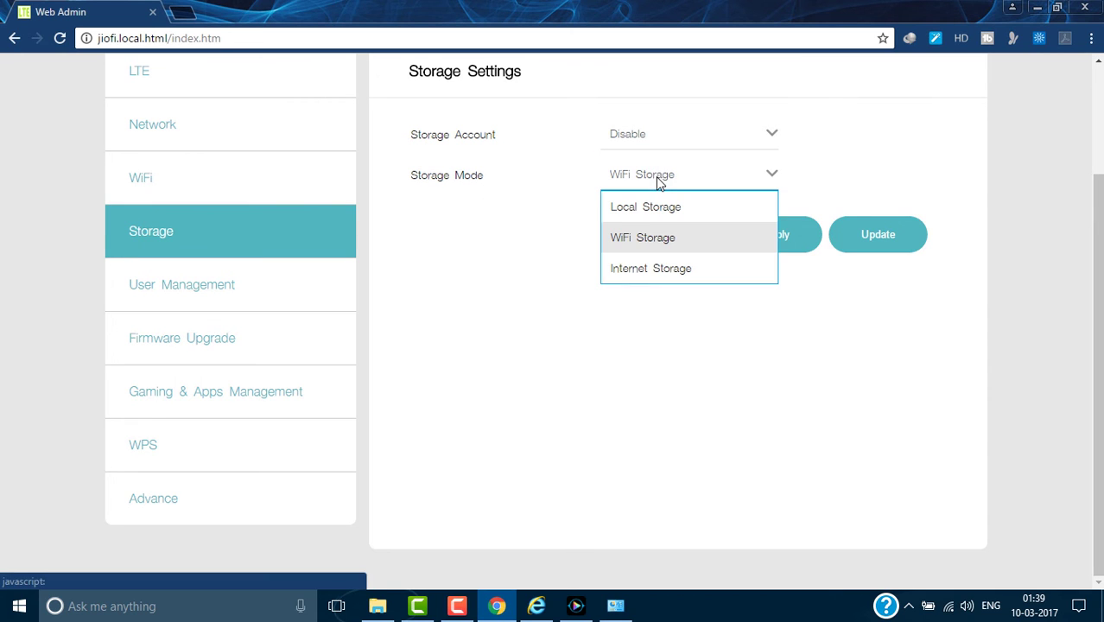
left_click(570, 245)
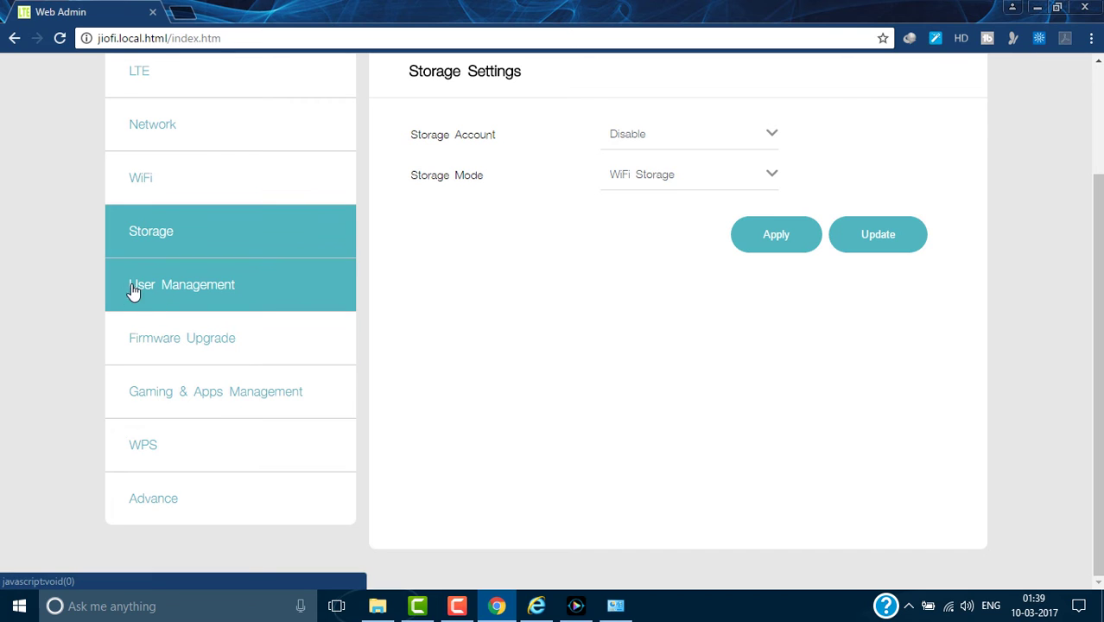
Open User Management and click through the Password, New Password and Confirm Password fields.
left_click(178, 294)
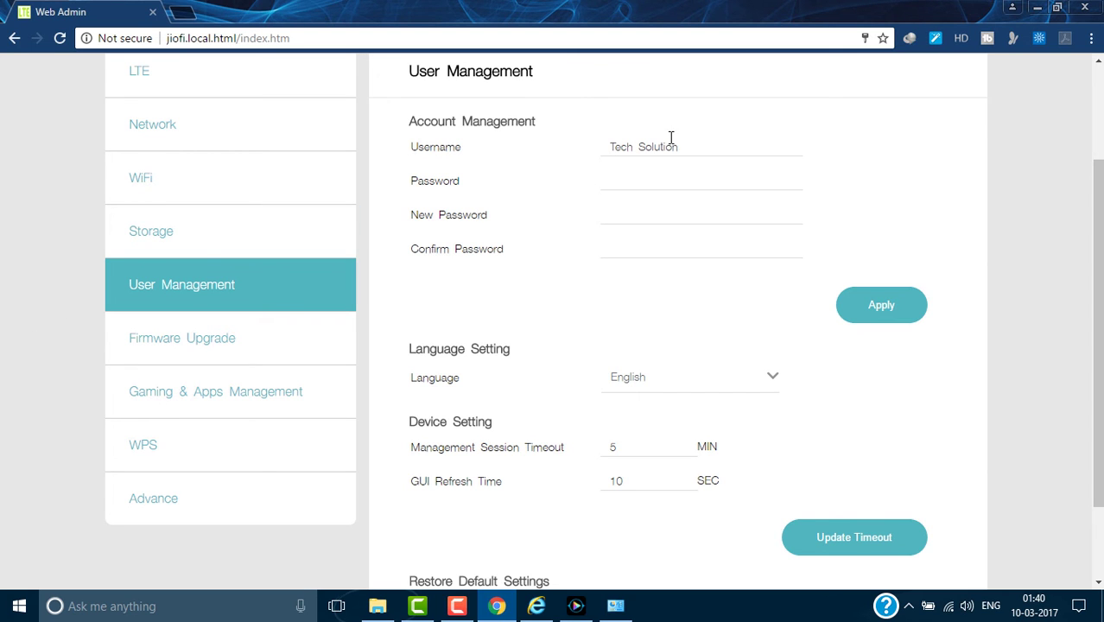
left_click(620, 180)
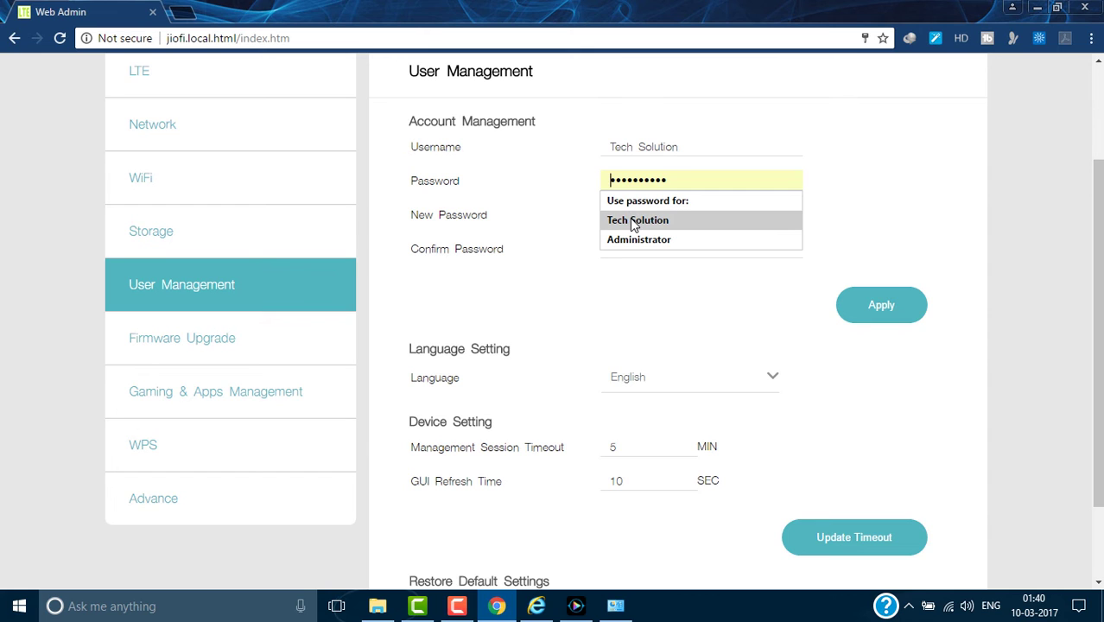
left_click(578, 209)
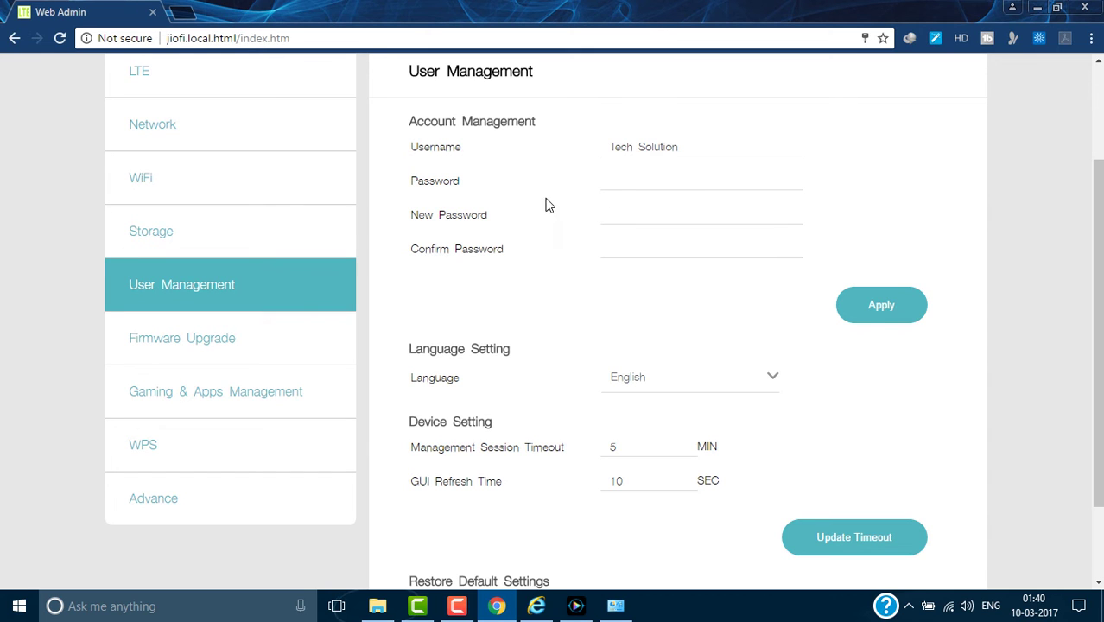
left_click(619, 217)
left_click(587, 257)
left_click(628, 249)
left_click(538, 298)
left_click(659, 184)
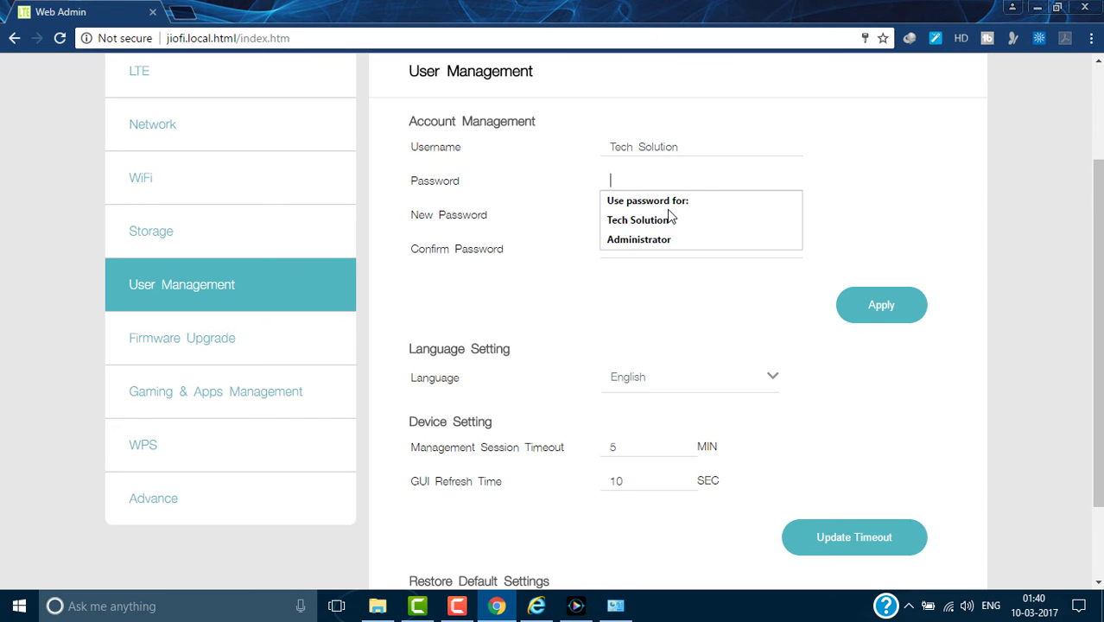
left_click(852, 190)
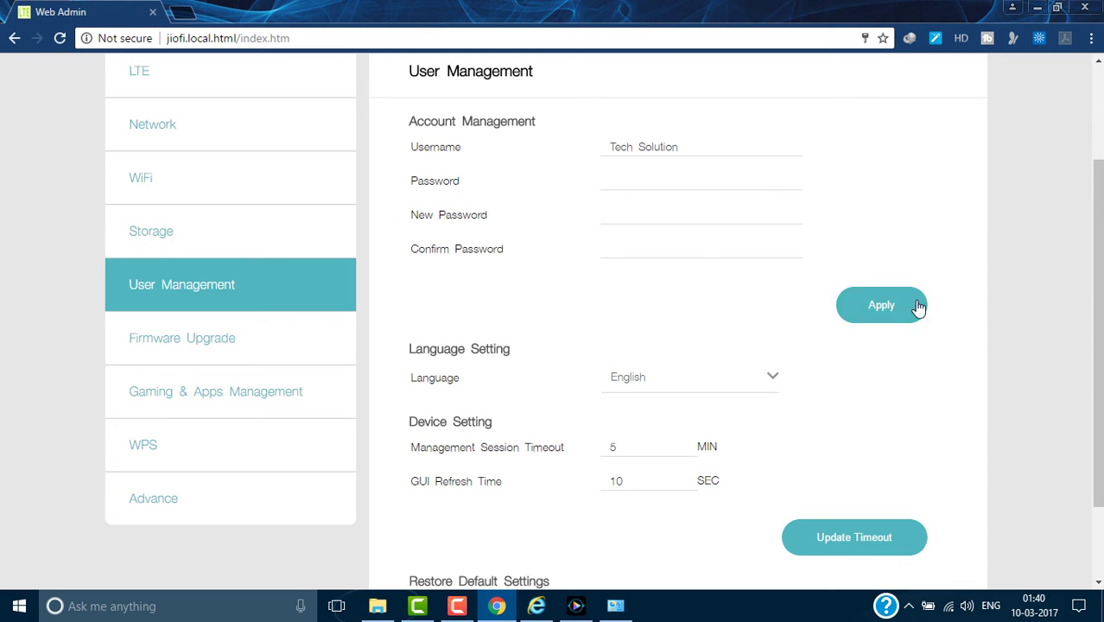
Keep Language on English and put the caret in the Username field.
left_click(671, 385)
left_click(721, 381)
left_click(685, 146)
Replace the admin username with the new name and enter the current, new and confirm passwords.
triple_click(622, 154)
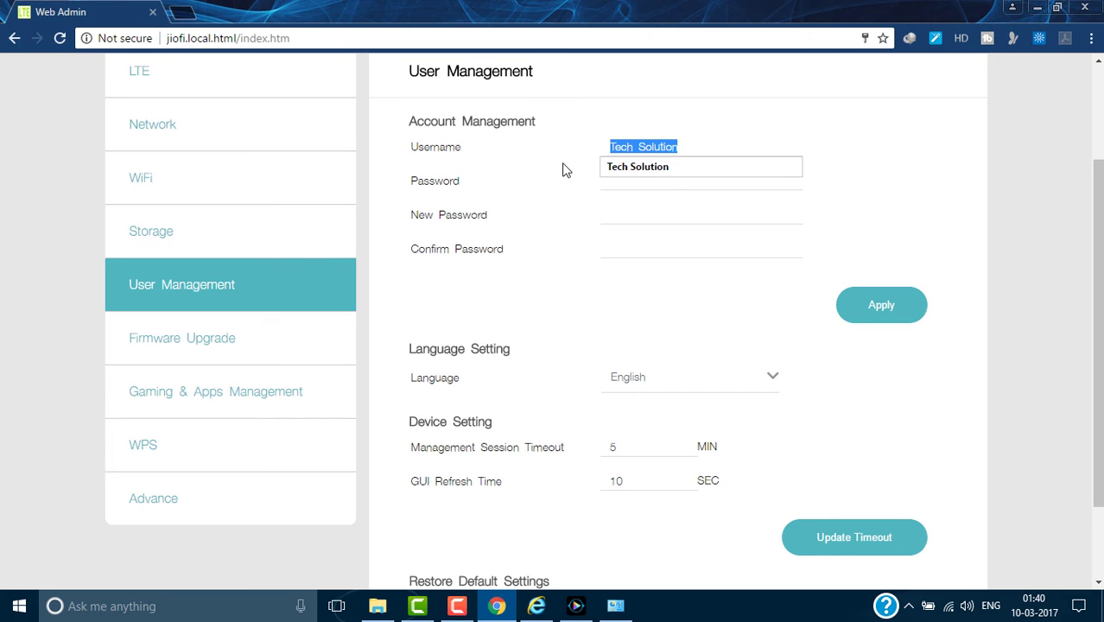
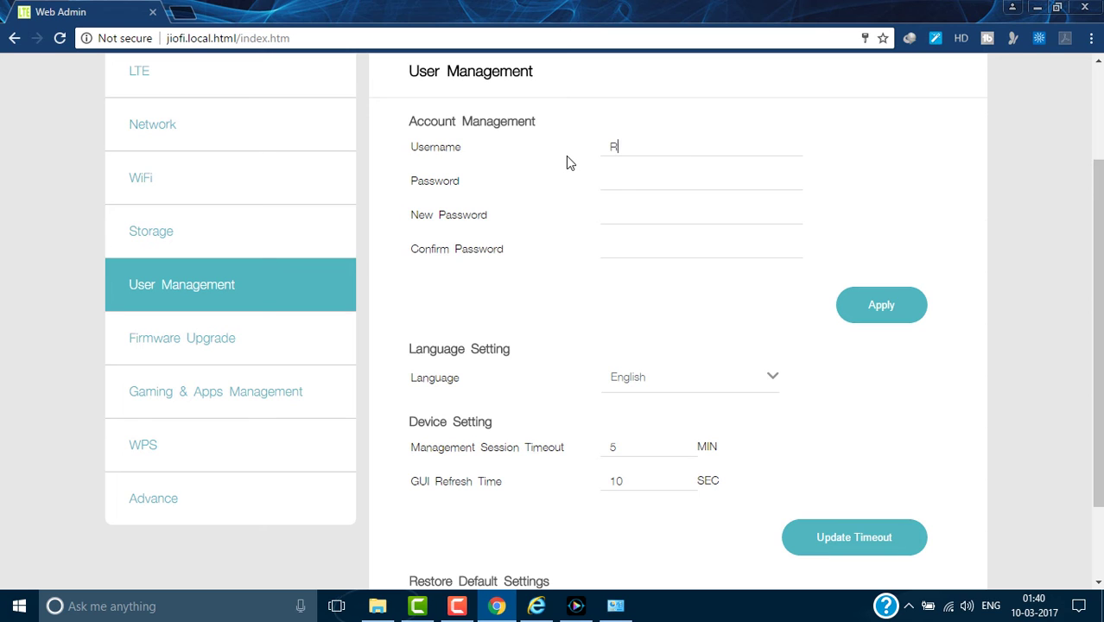
left_click(637, 181)
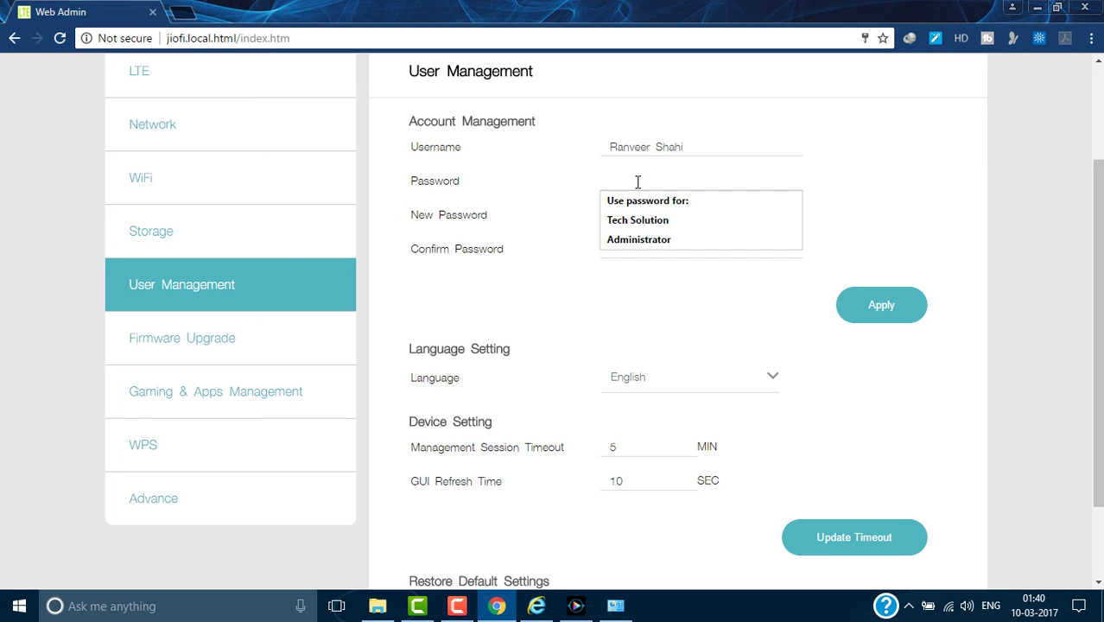
type("••••••••••")
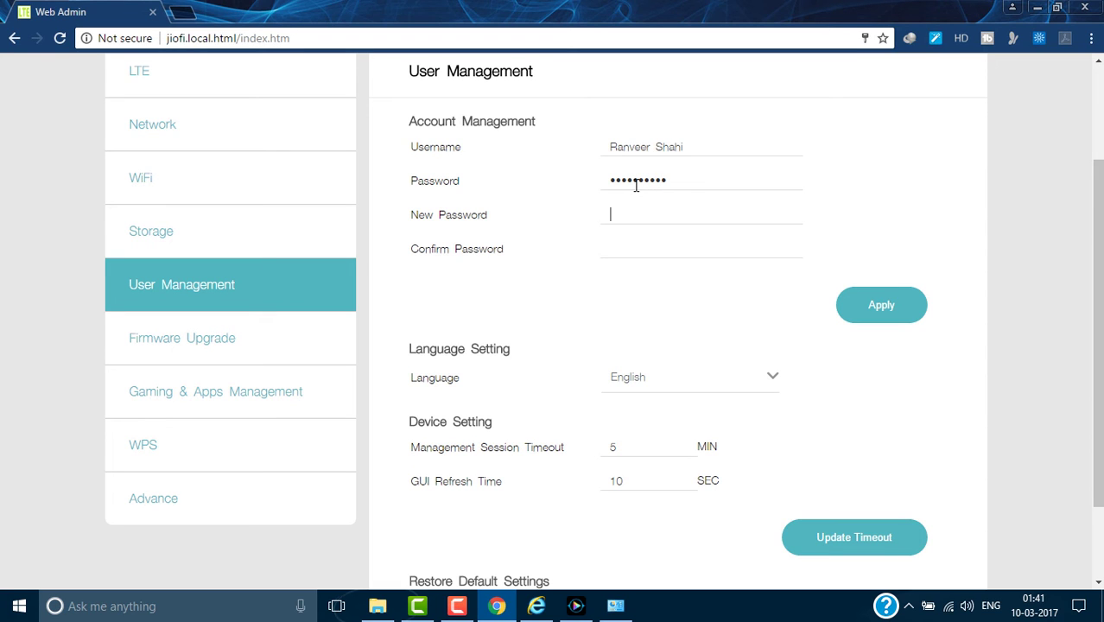
left_click_drag(616, 180, 602, 179)
key("Right")
left_click(704, 210)
type("••••••••••")
key("Tab")
type("••••••••••")
Apply, fix the current password's wrong first character to 'a', and apply again successfully.
left_click(894, 309)
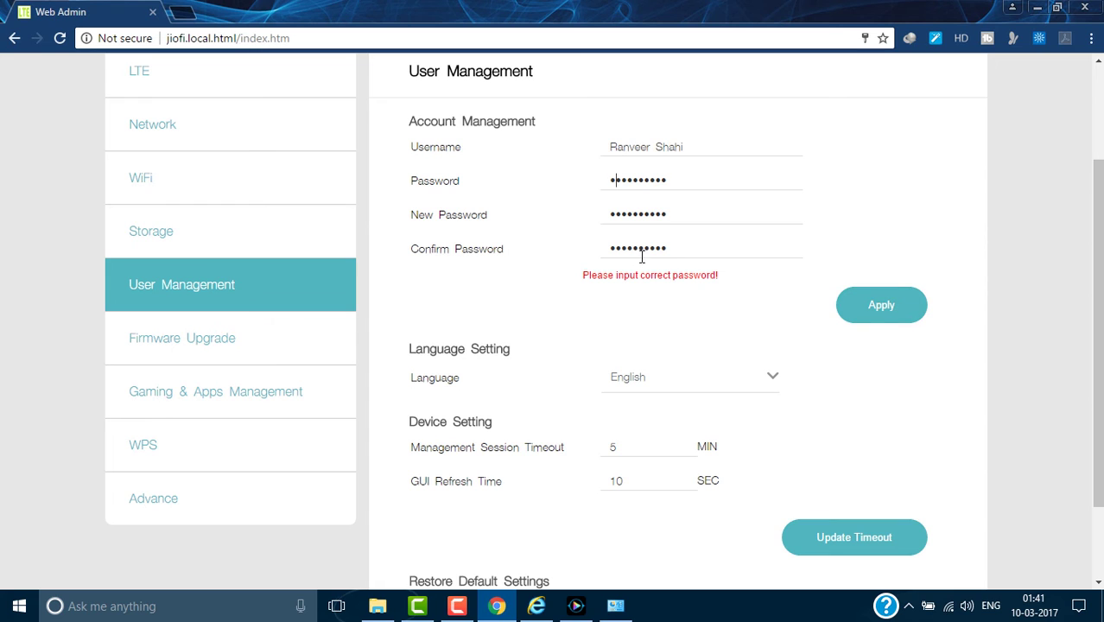
left_click_drag(614, 183, 572, 189)
key("BackSpace")
type("a")
left_click(881, 311)
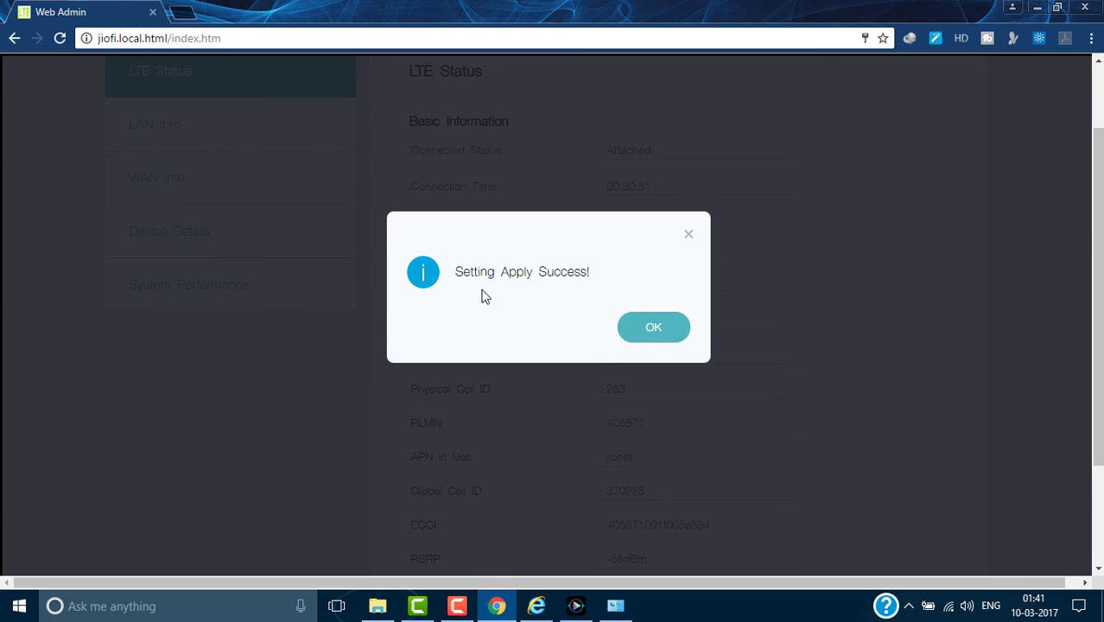
Dismiss the success message and bring up the login form, closing the password-manager auto-fill prompt.
left_click(670, 332)
scroll(793, 328, "up", 1)
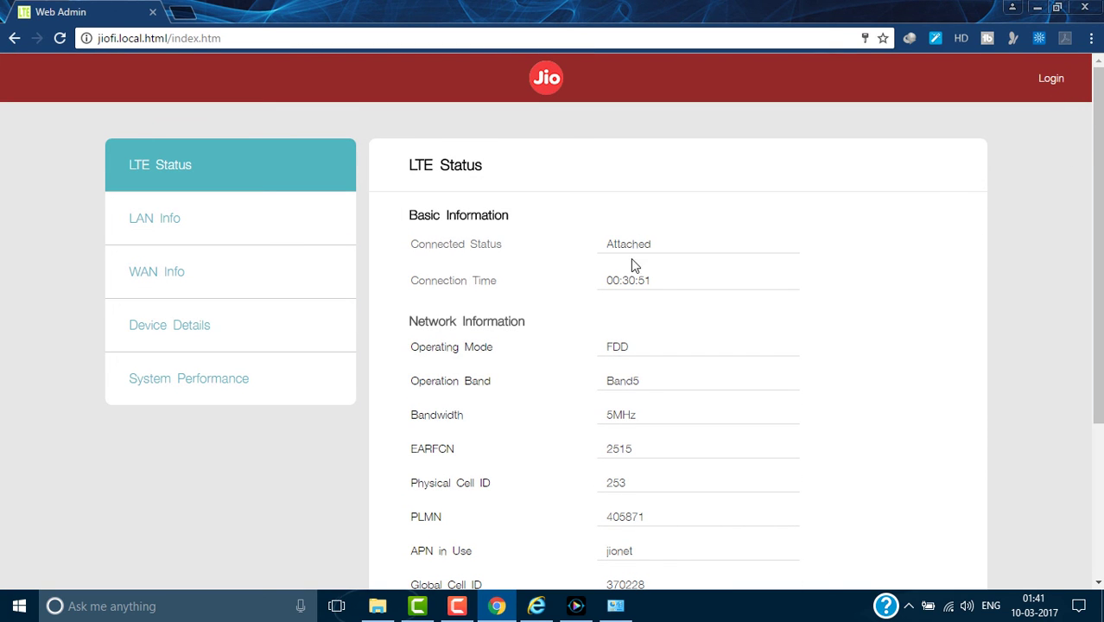
left_click(1049, 80)
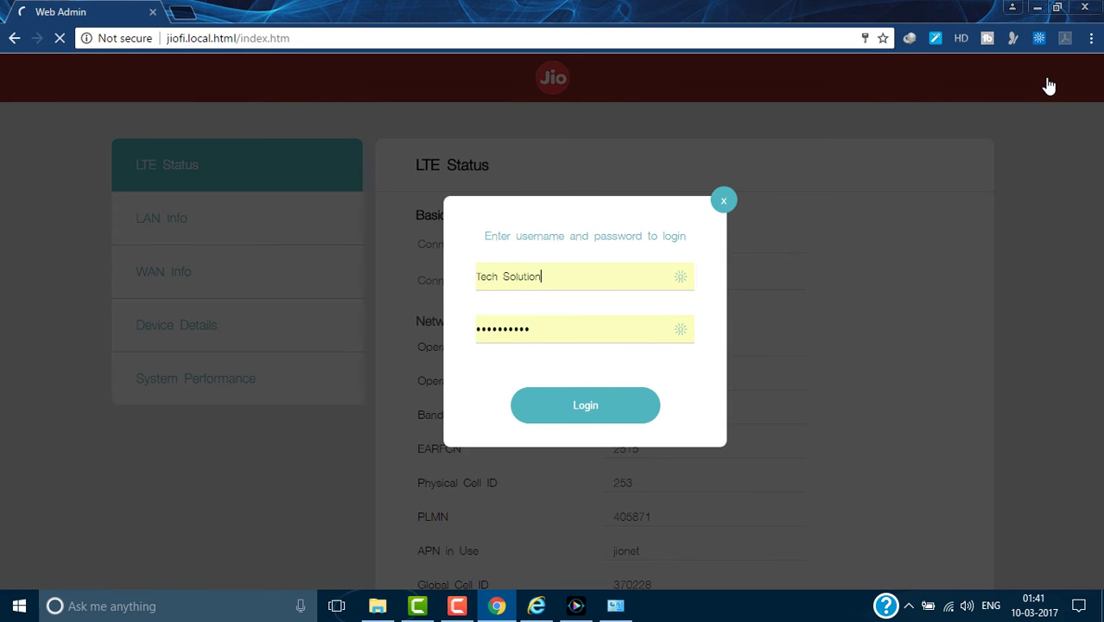
left_click(621, 328)
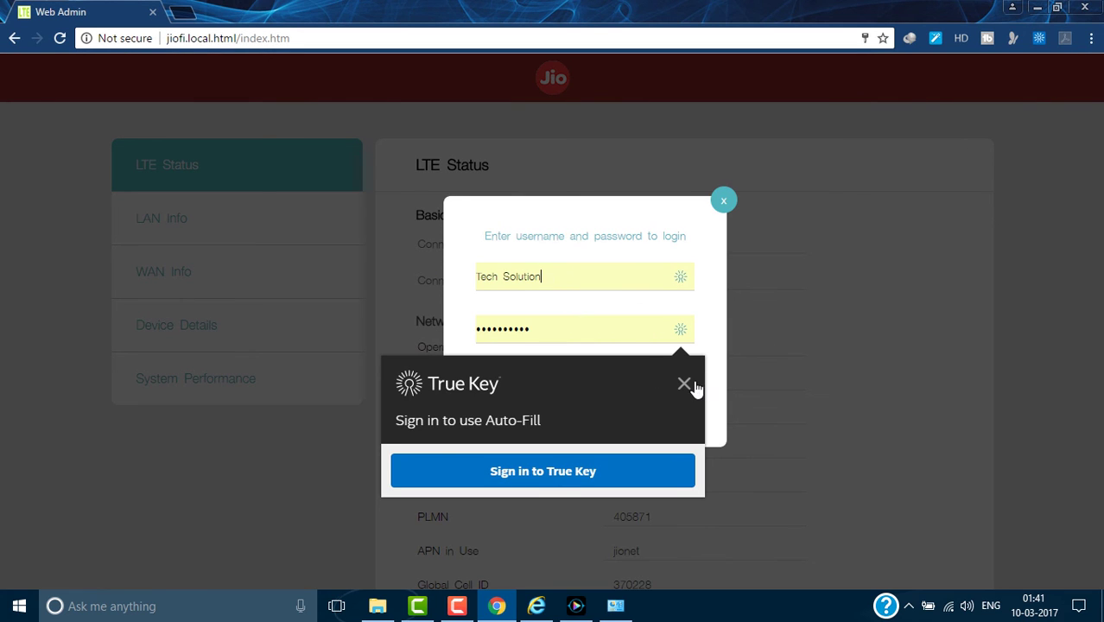
left_click(684, 383)
Enter the new admin username and the new password in the login dialog.
left_click_drag(557, 278, 409, 298)
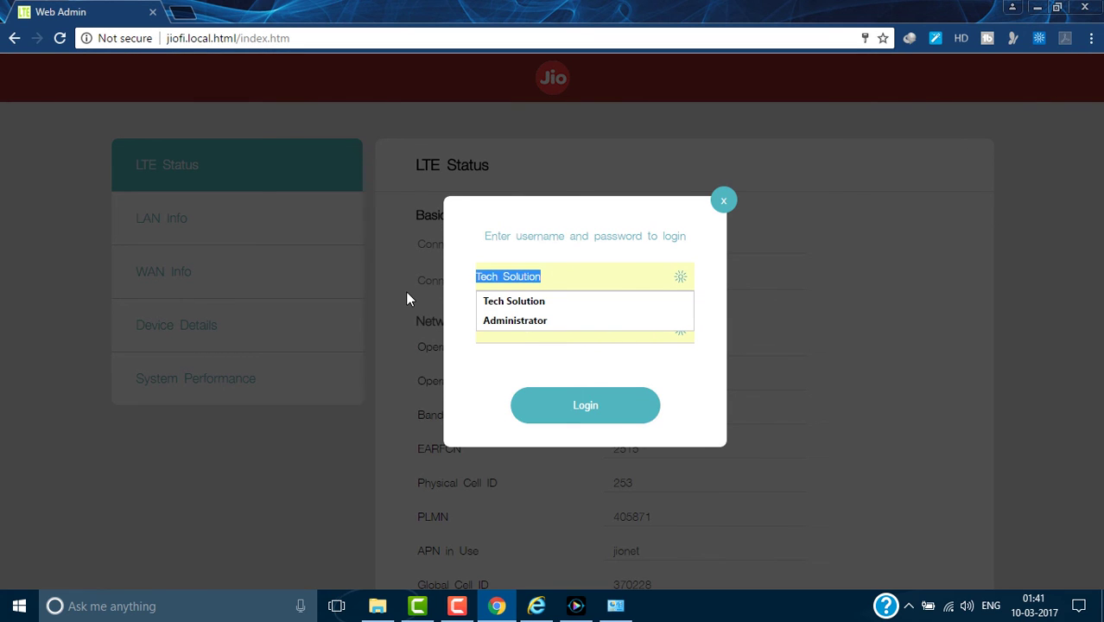
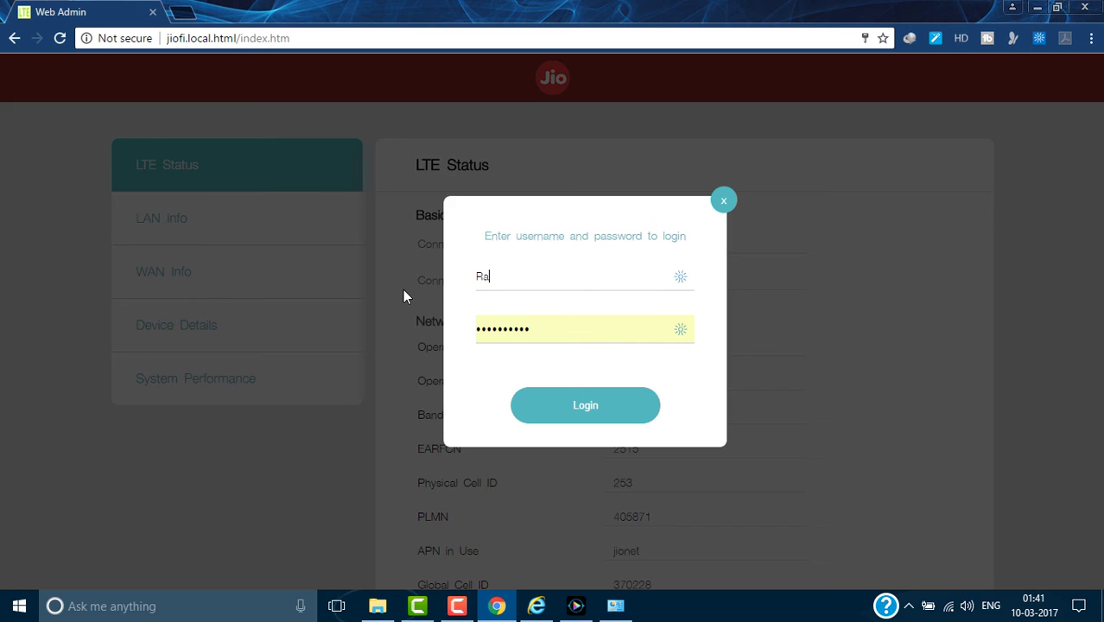
key("Tab")
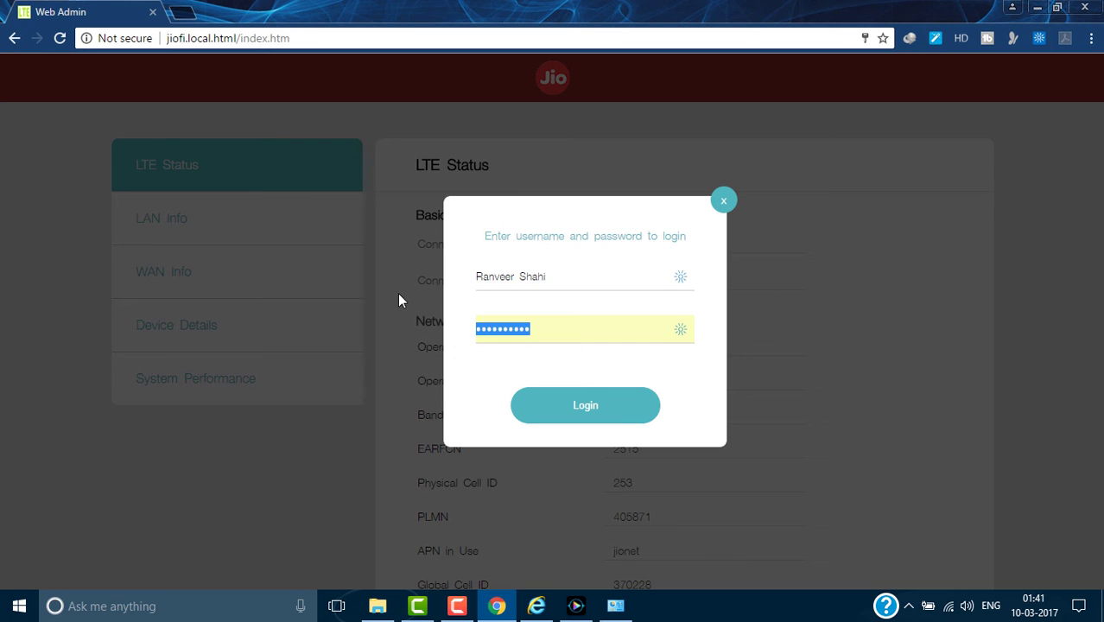
type("•••")
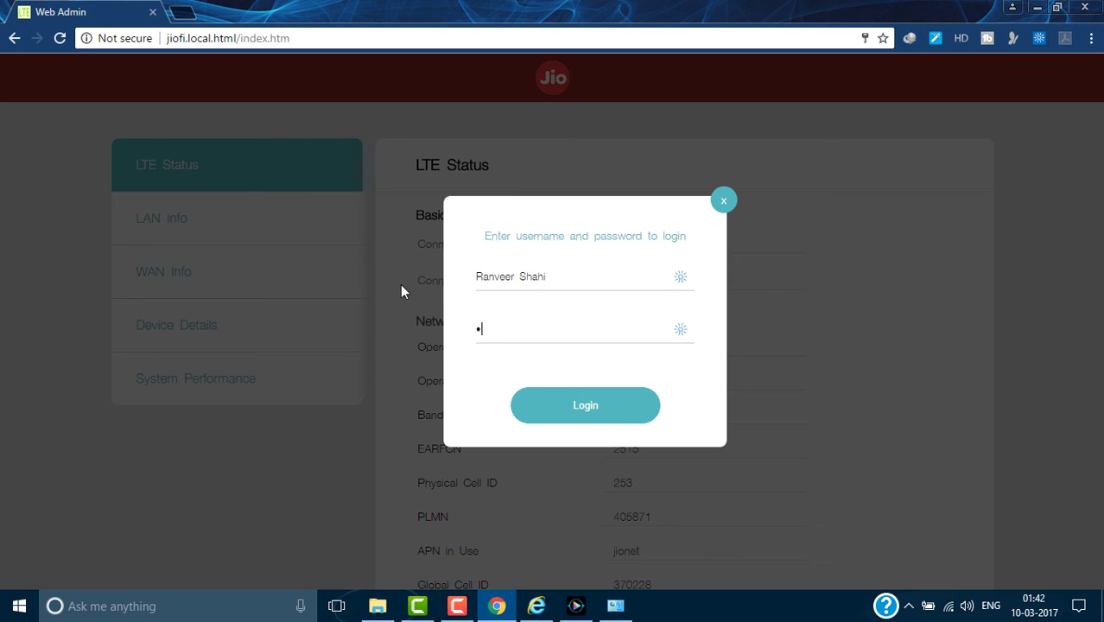
type("•••••••")
Log in with the new credentials, open Wi-Fi Disk and dismiss the 'SD card not exist!' message.
left_click(627, 422)
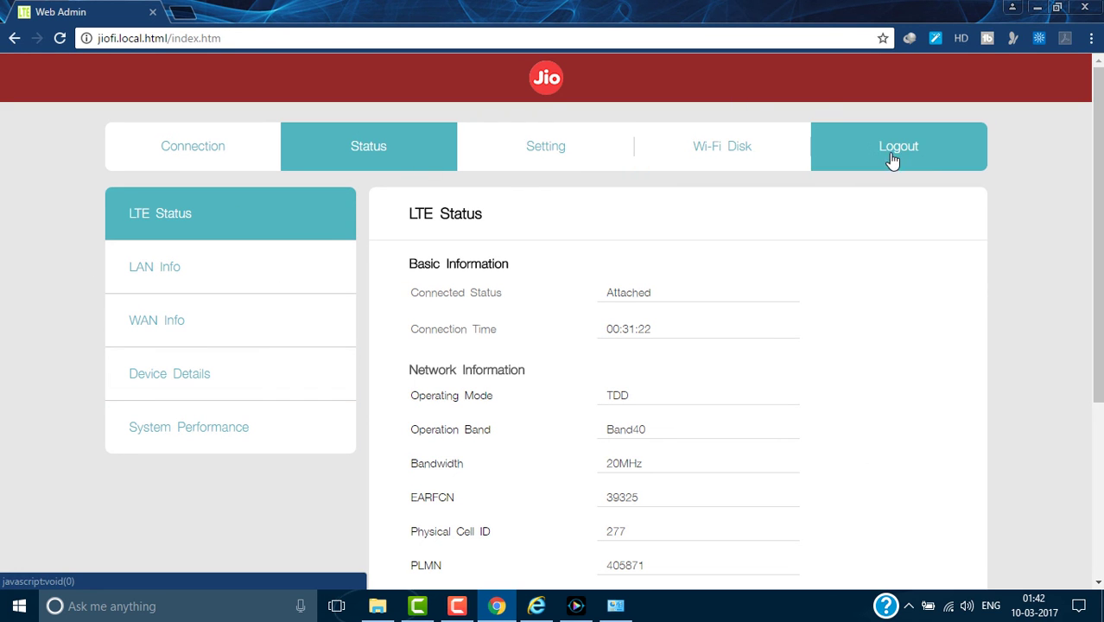
left_click(722, 167)
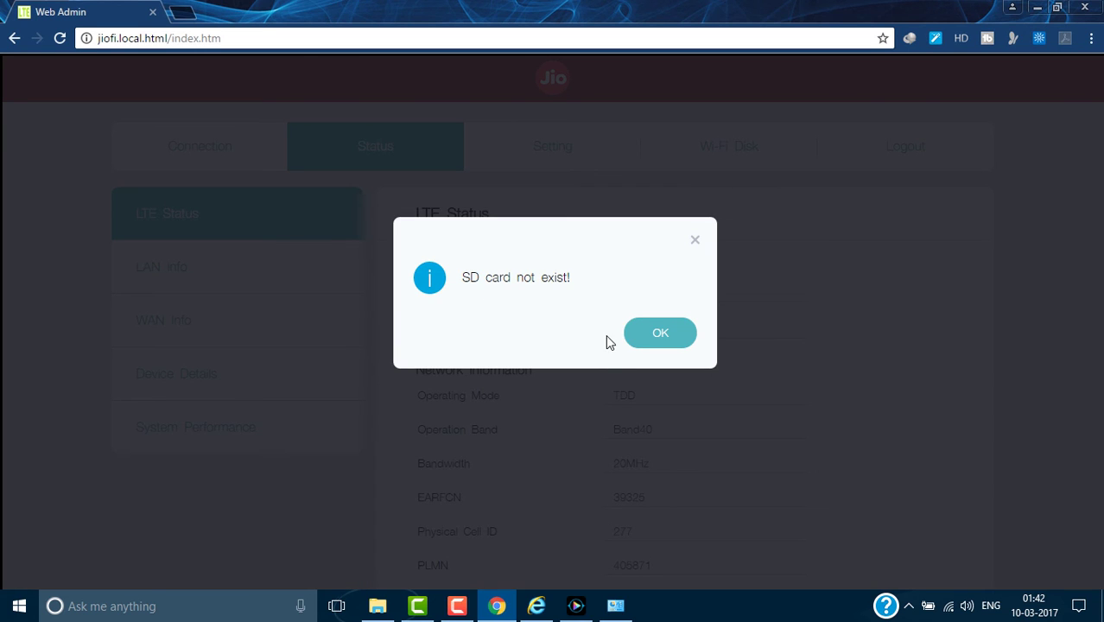
left_click(658, 333)
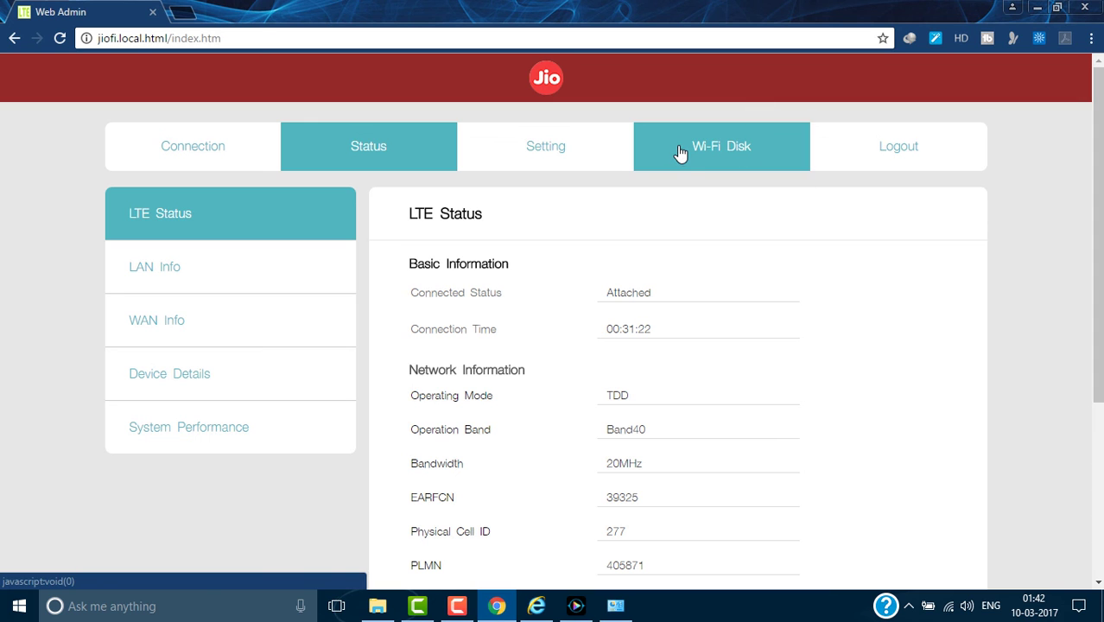
Go to the Setting tab of the router admin page.
scroll(655, 322, "down", 3)
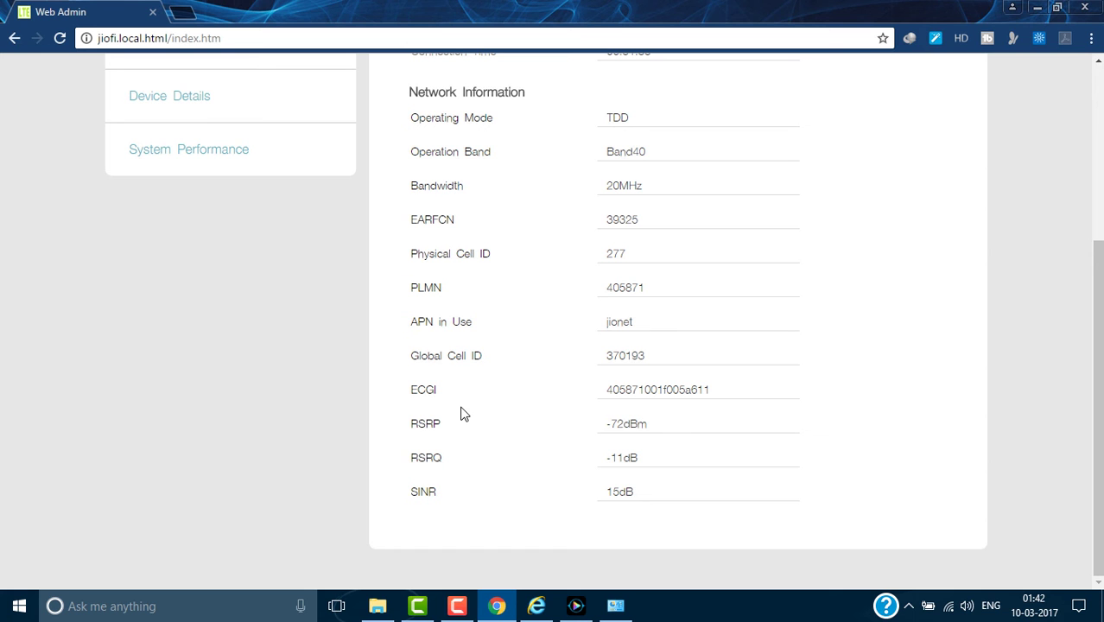
scroll(559, 320, "up", 1)
scroll(559, 320, "up", 2)
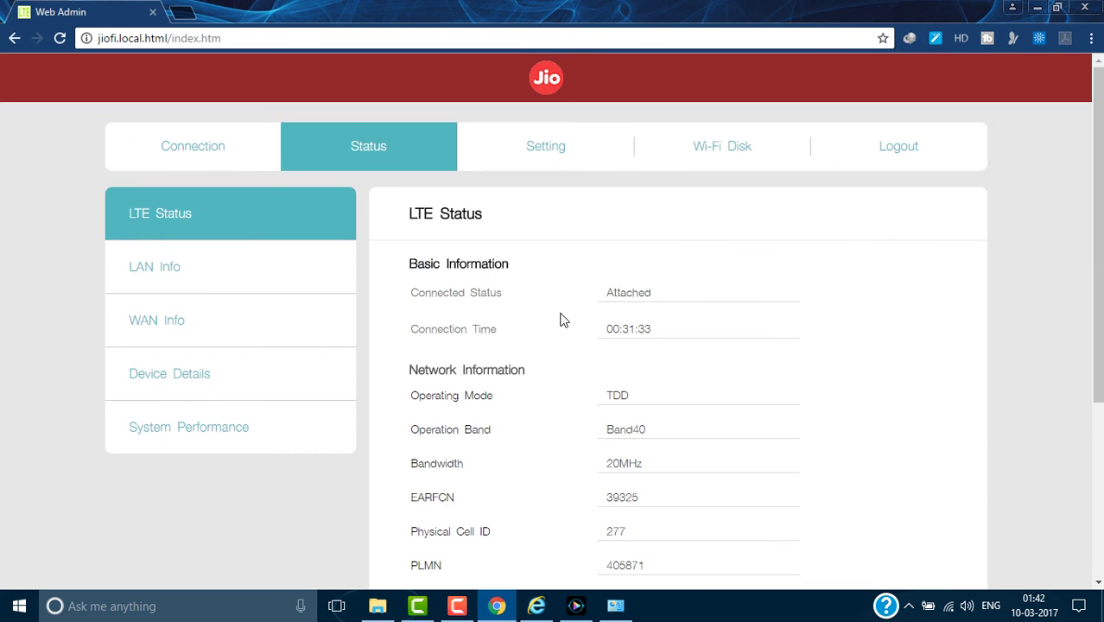
scroll(559, 319, "down", 1)
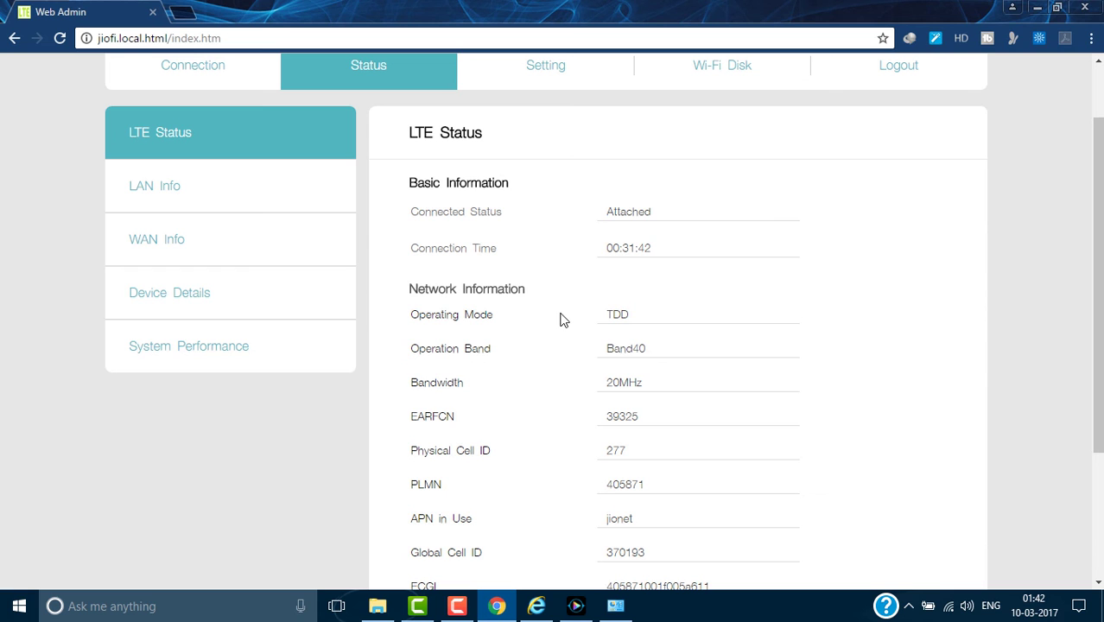
scroll(560, 319, "up", 1)
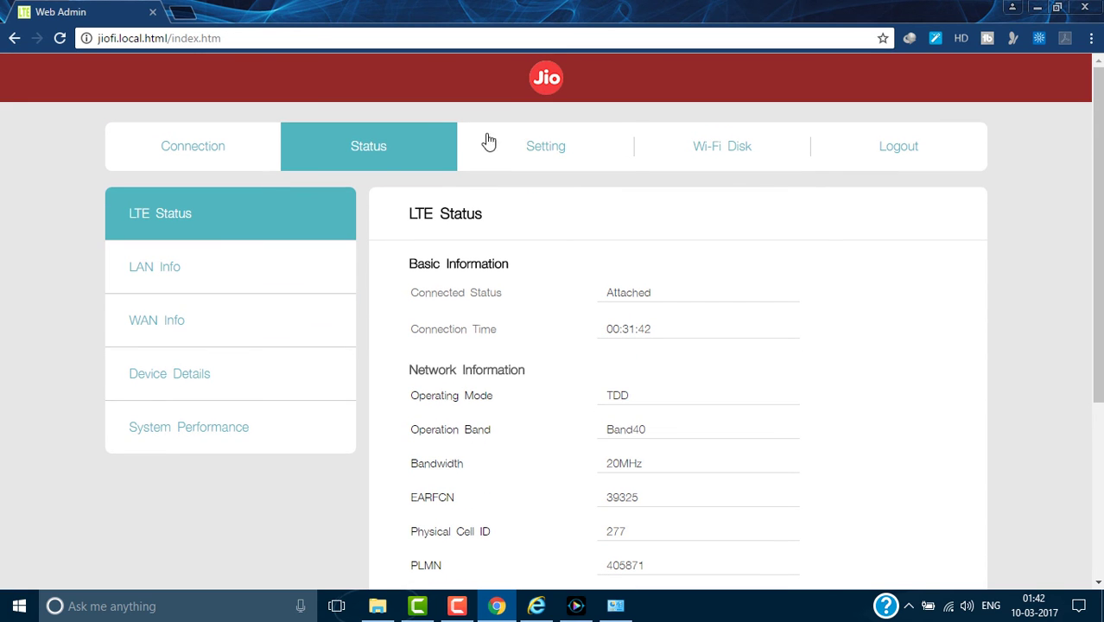
left_click(519, 147)
Review the Network mode settings and the WiFi settings showing the new SSID.
left_click(242, 292)
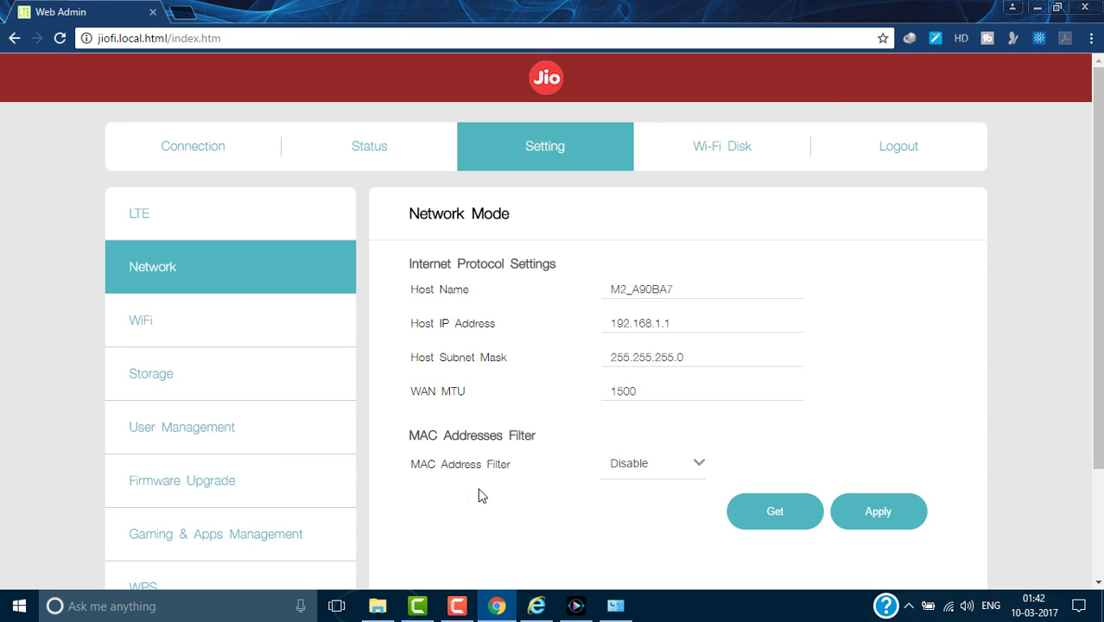
left_click(238, 330)
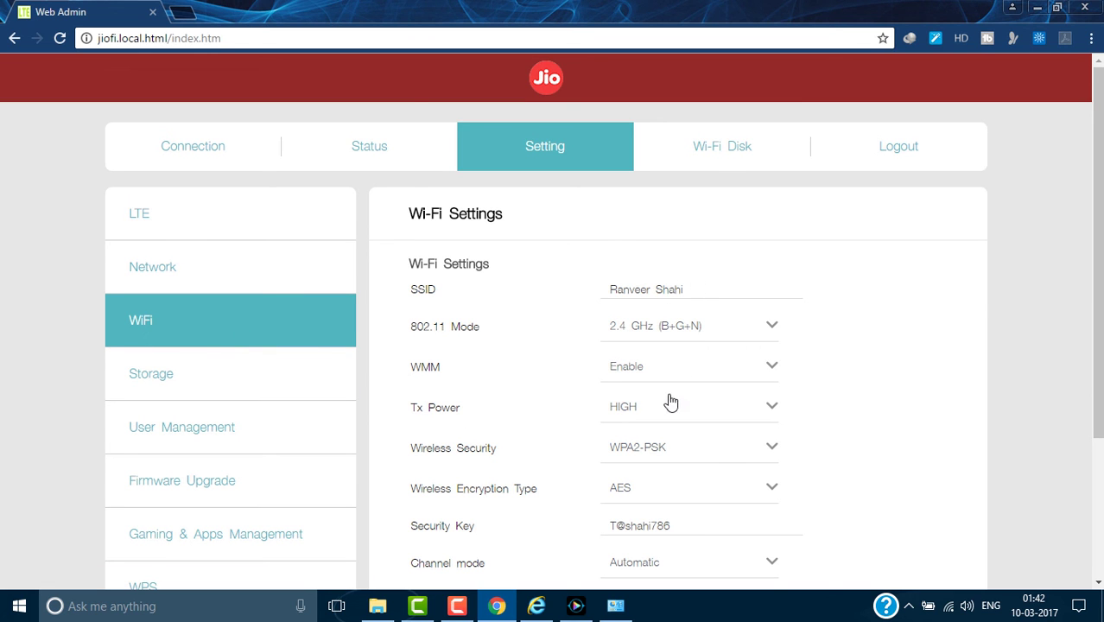
scroll(639, 395, "down", 2)
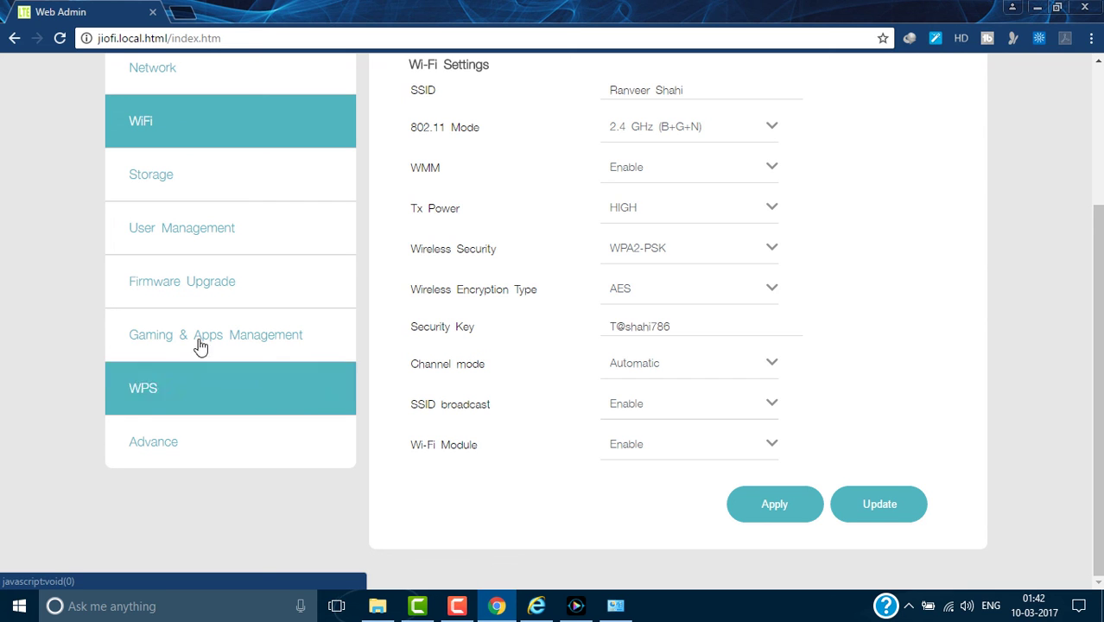
Check Storage, then User Management, confirming the Username field holds the new admin name.
left_click(165, 176)
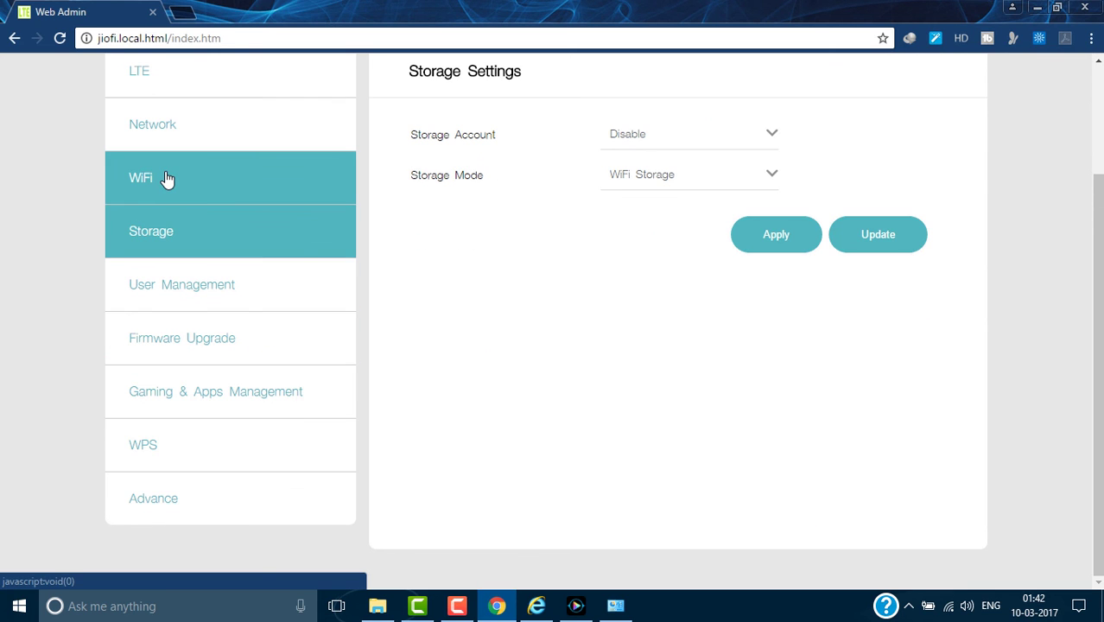
left_click(228, 287)
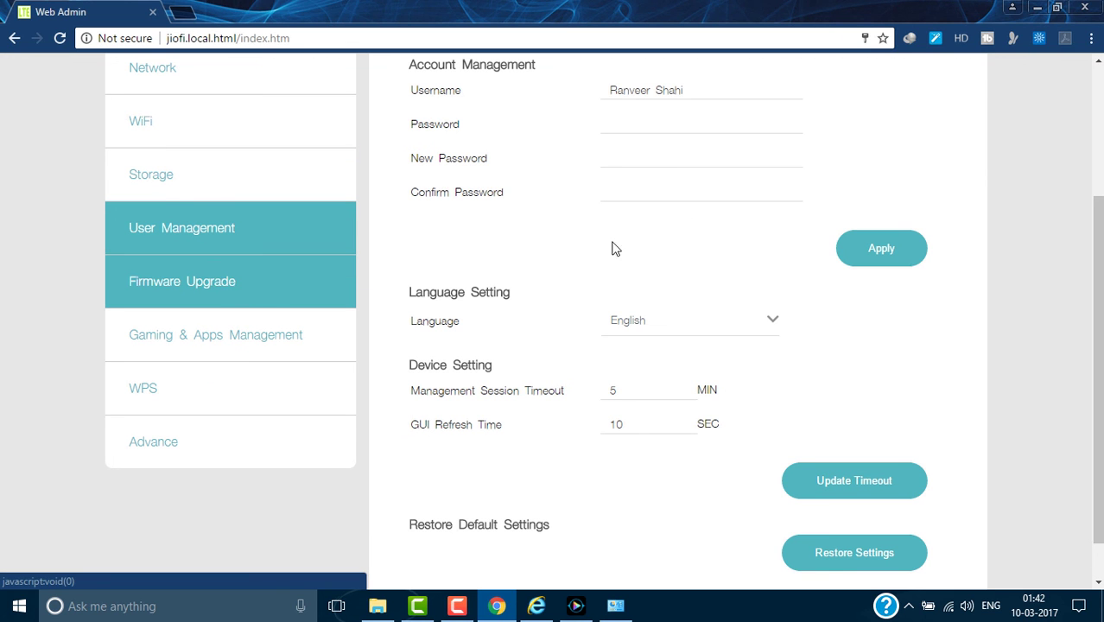
scroll(662, 161, "up", 1)
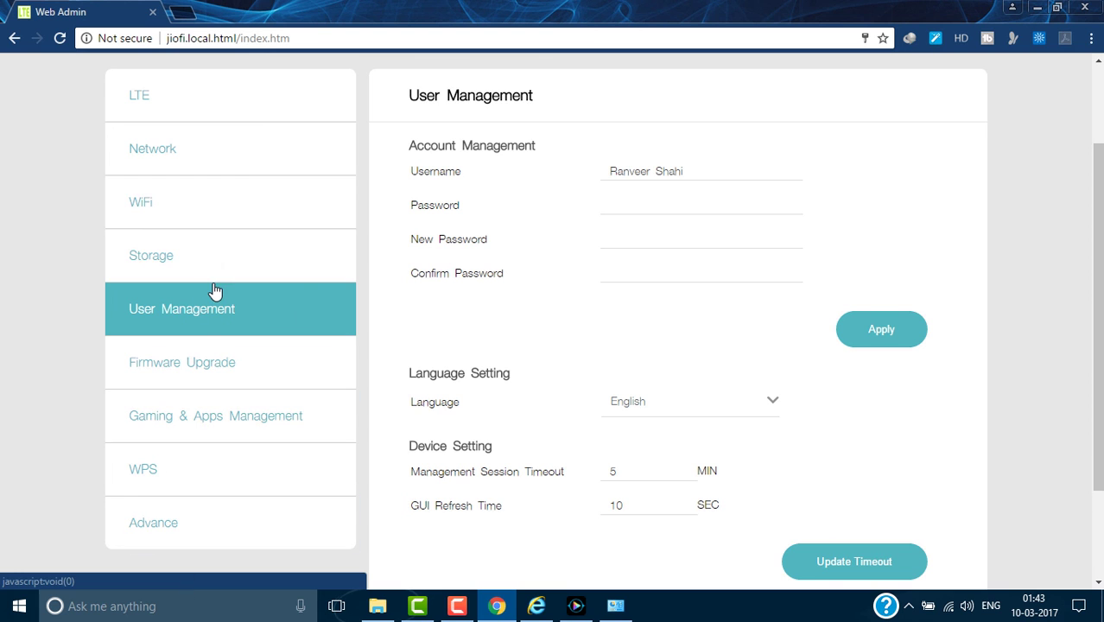
scroll(993, 246, "up", 2)
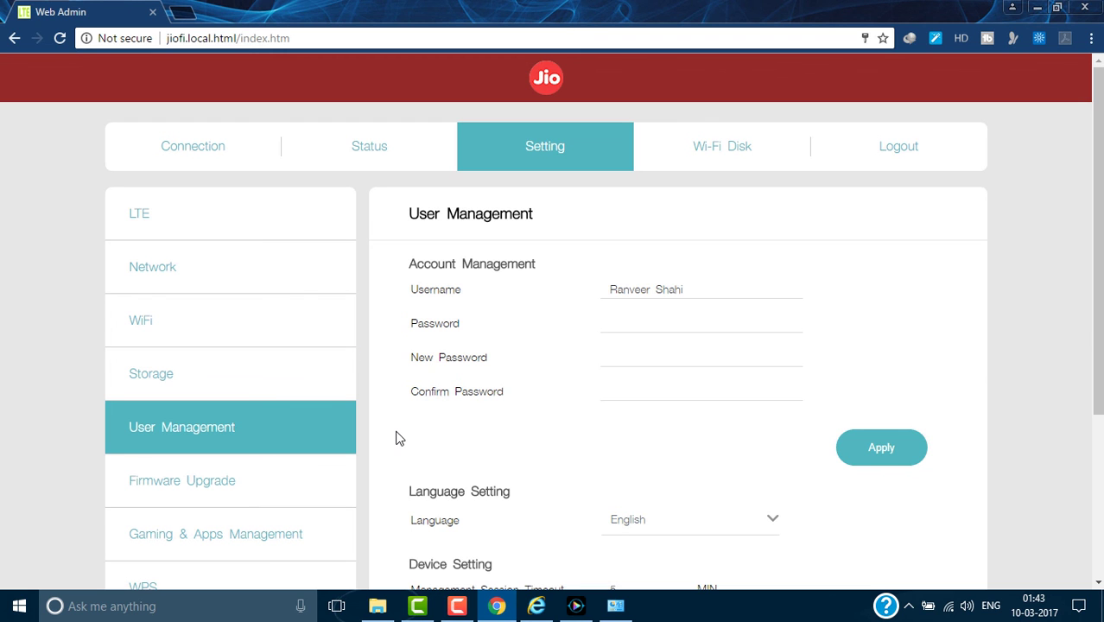
scroll(395, 438, "down", 3)
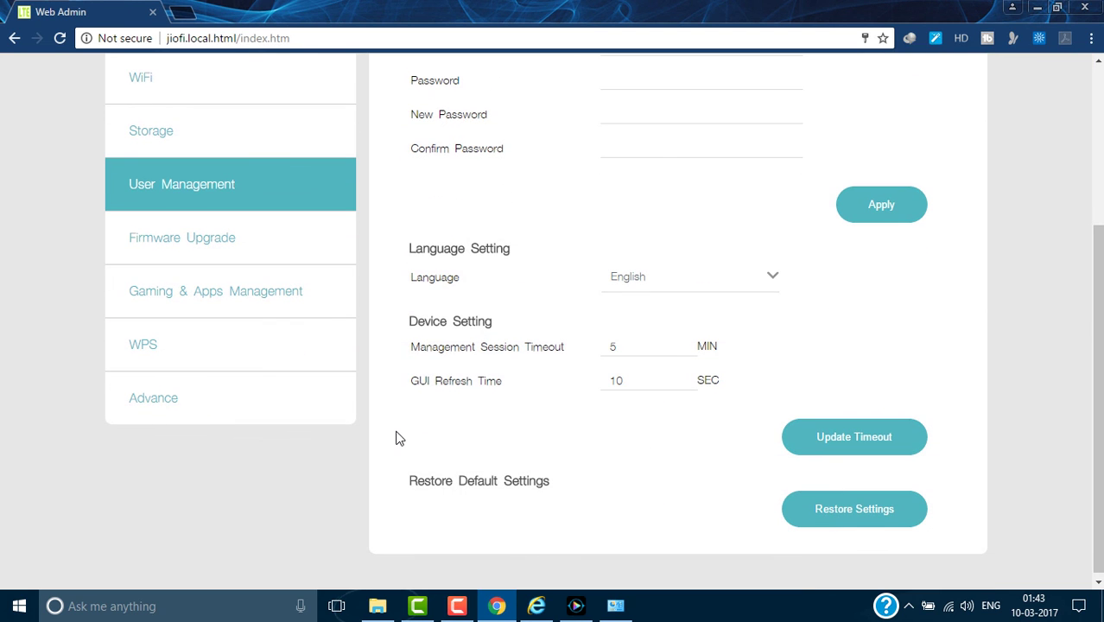
scroll(396, 438, "up", 3)
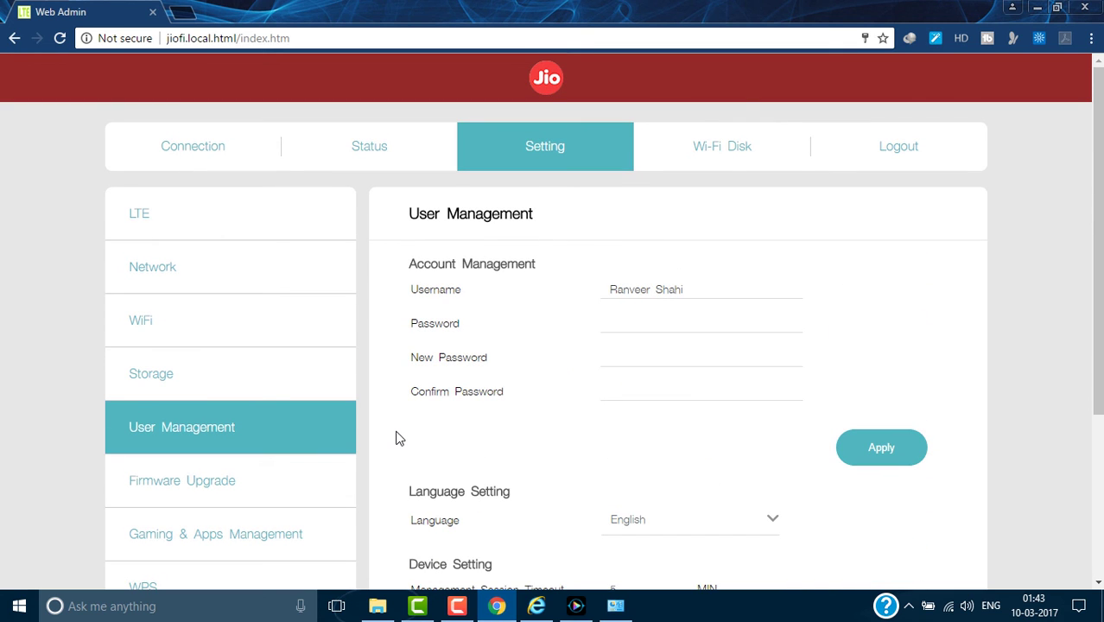
scroll(396, 438, "down", 1)
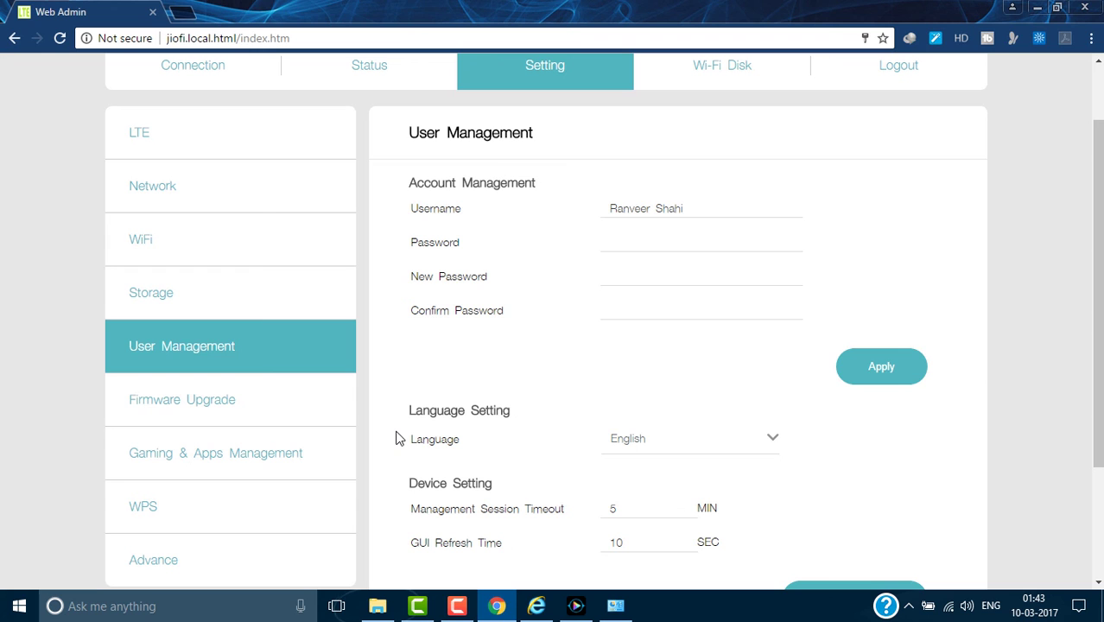
scroll(396, 437, "up", 1)
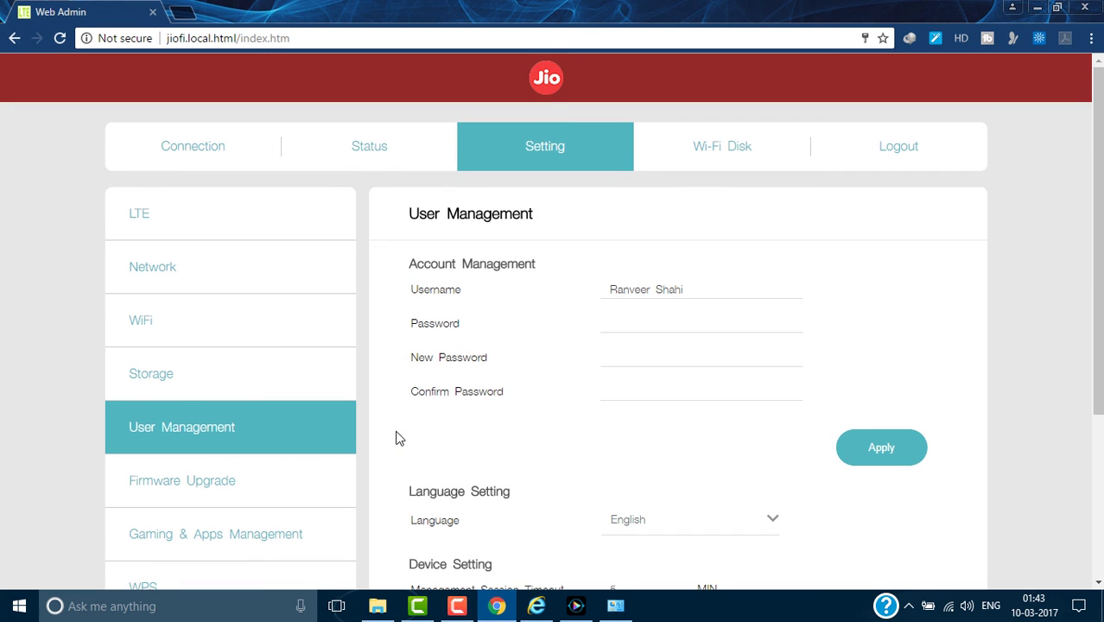
In a new tab, open the 'Tech Solution - YouTube' bookmark to browse the channel's uploads.
left_click(183, 12)
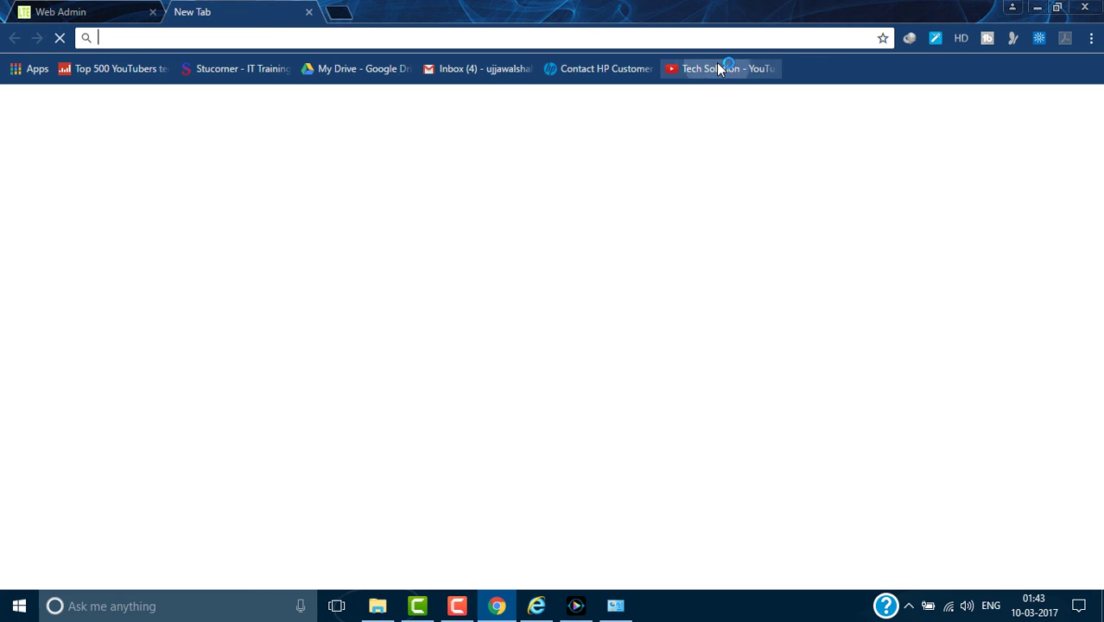
left_click(716, 68)
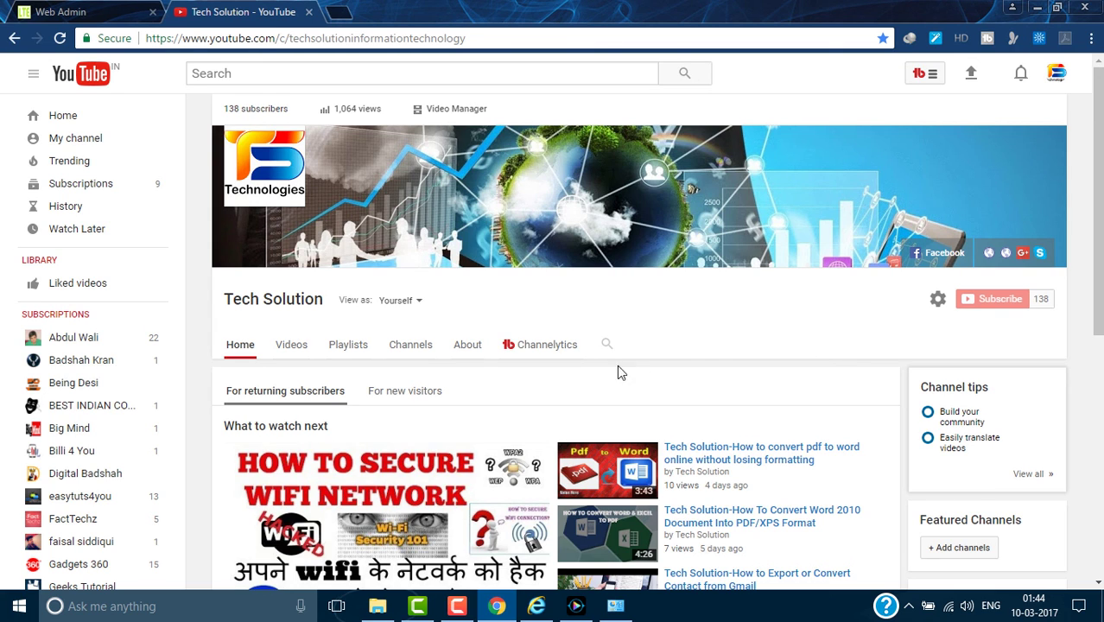
scroll(760, 333, "down", 6)
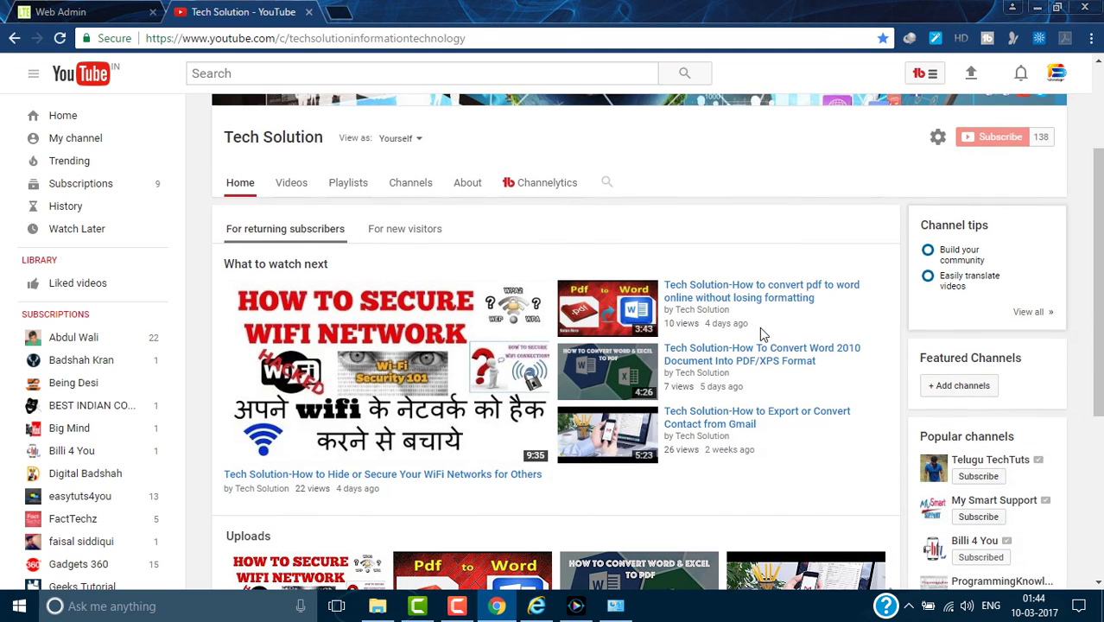
scroll(760, 332, "up", 2)
scroll(760, 335, "up", 4)
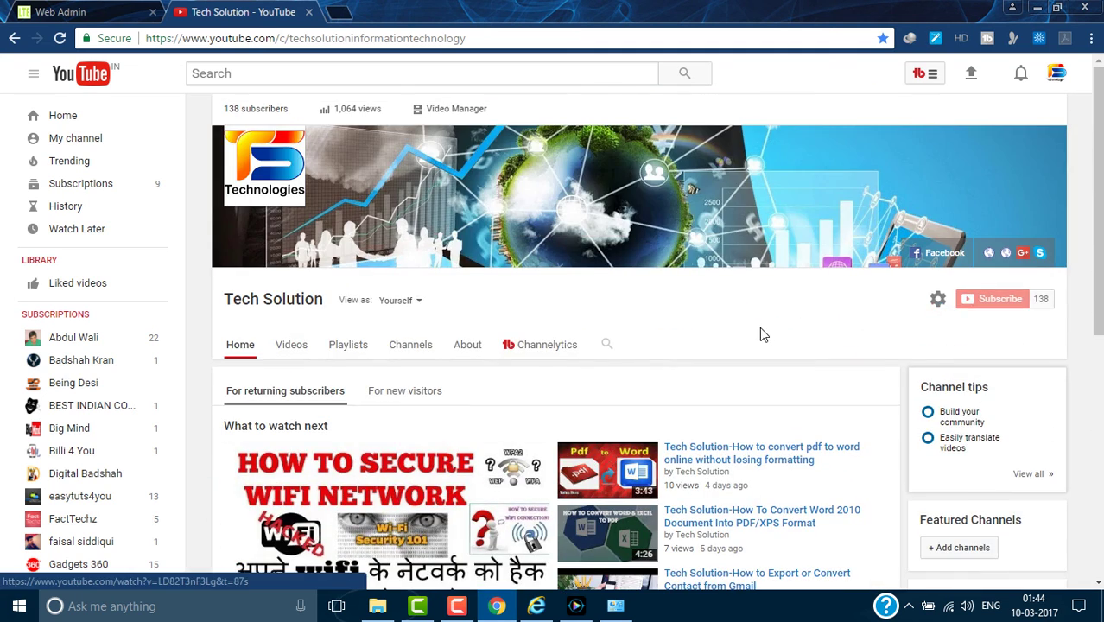